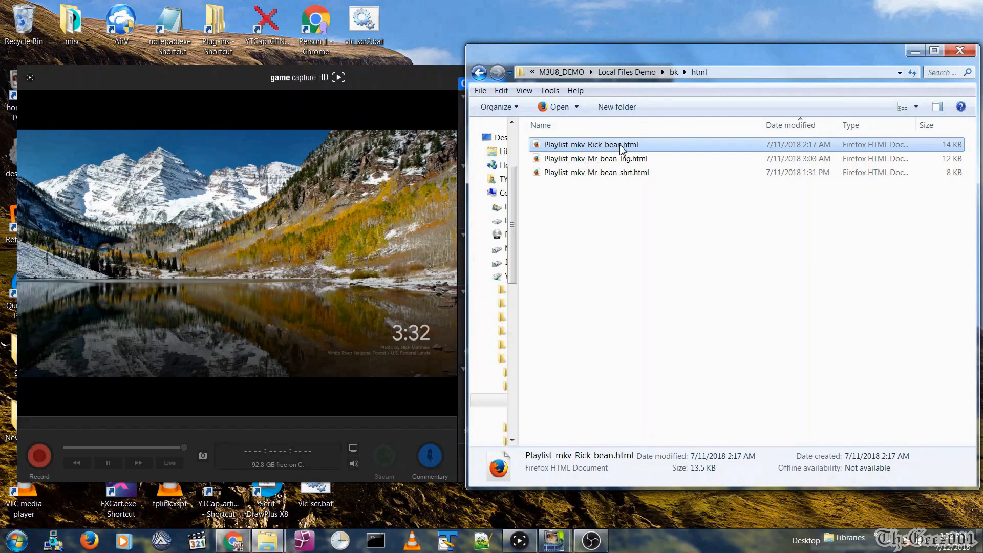
Open Playlist_mkv_Rick_bean.html in Google Chrome and pause the first video.
right_click(621, 148)
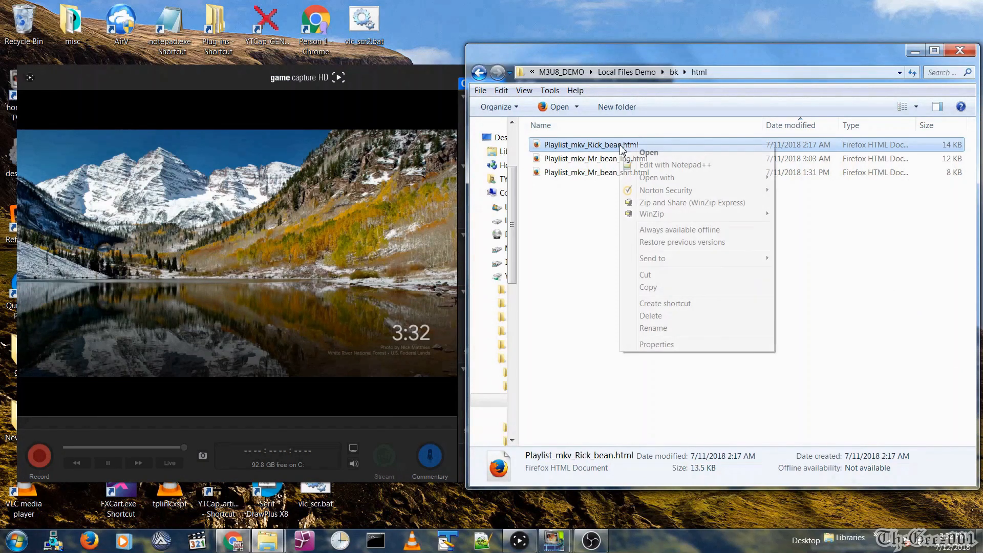
mouse_move(692, 182)
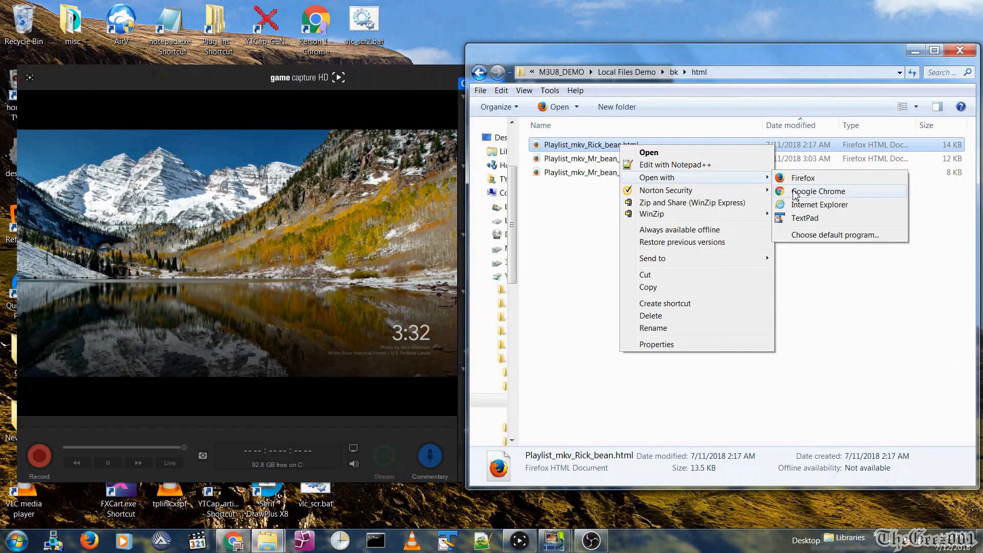
left_click(810, 196)
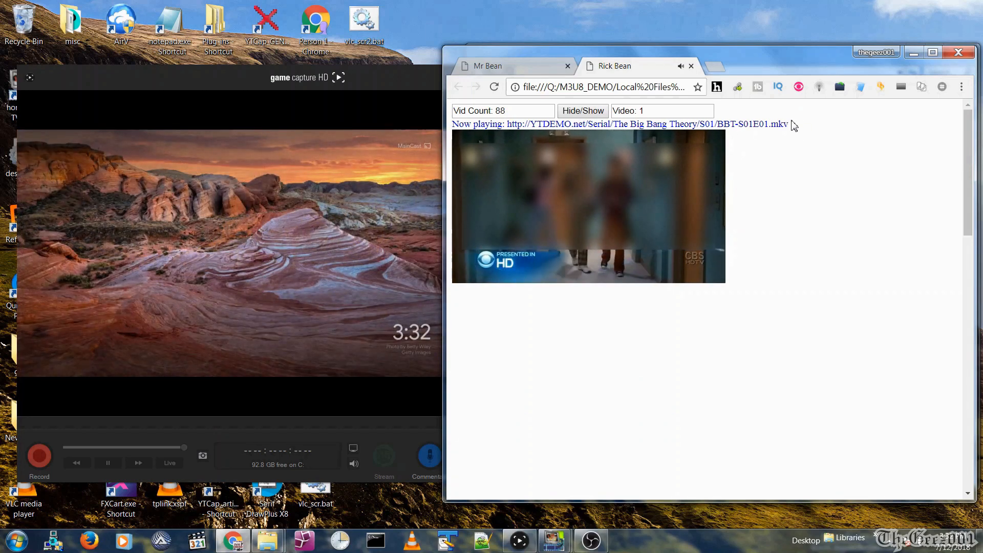
mouse_move(475, 277)
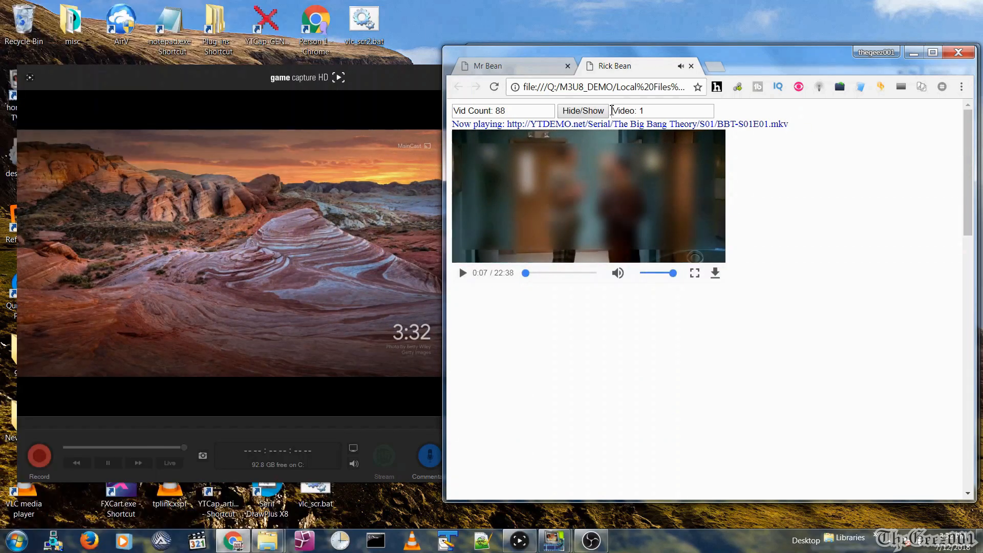
Show the page's video list and play BB-S03E22.mkv followed by BB-S03E18.mkv from it.
left_click(583, 111)
scroll(911, 297, "down", 20)
scroll(951, 333, "up", 8)
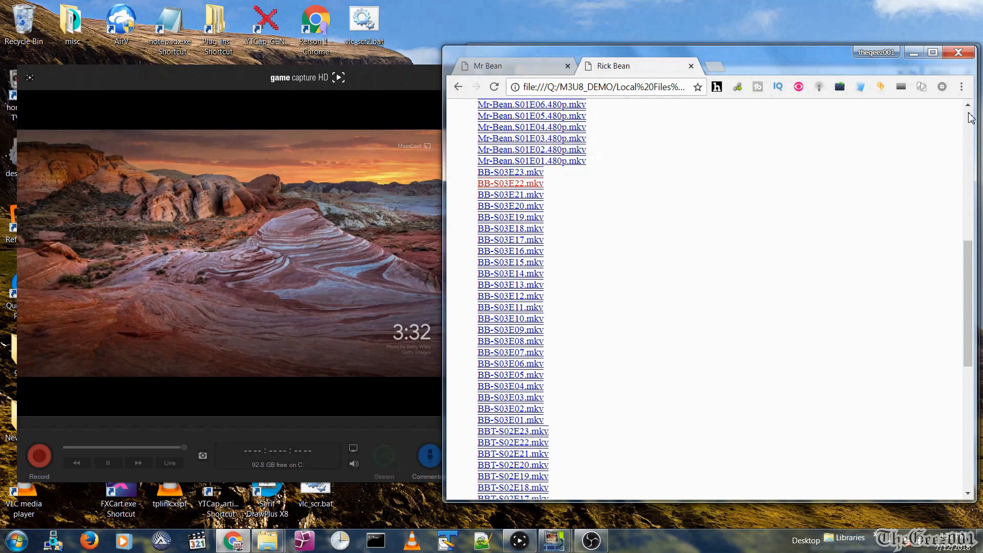
scroll(963, 121, "up", 7)
scroll(963, 122, "up", 2)
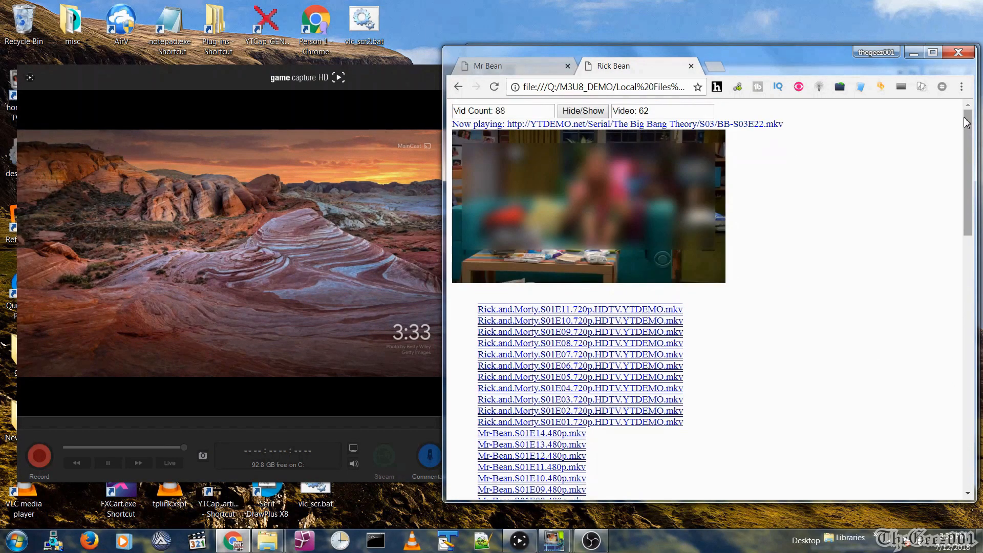
scroll(944, 193, "down", 5)
scroll(901, 154, "up", 1)
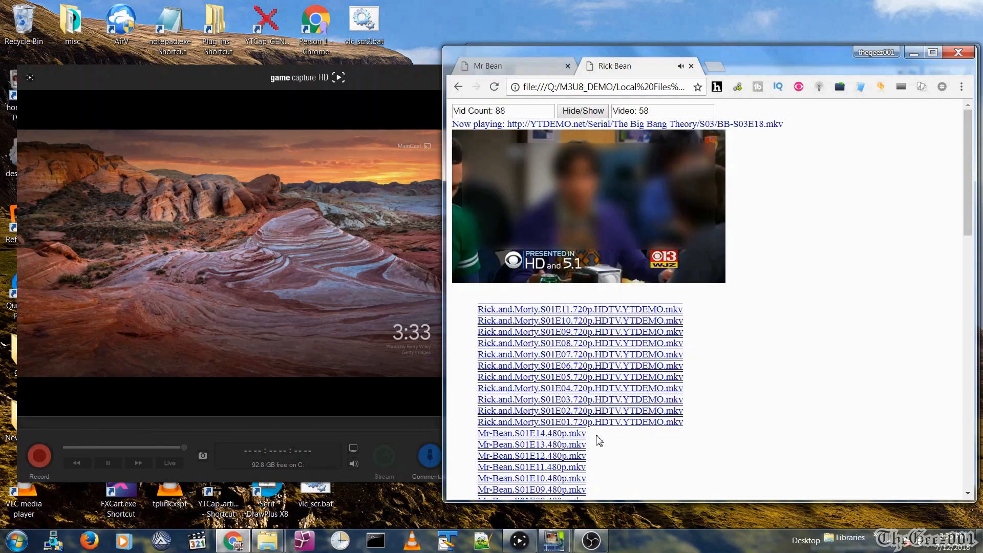
Play Mr-Bean.S01E11.480p.mkv followed by Rick.and.Morty.S01E02.720p.HDTV.YTDEMO.mkv from the list, and pause the latter.
left_click(583, 467)
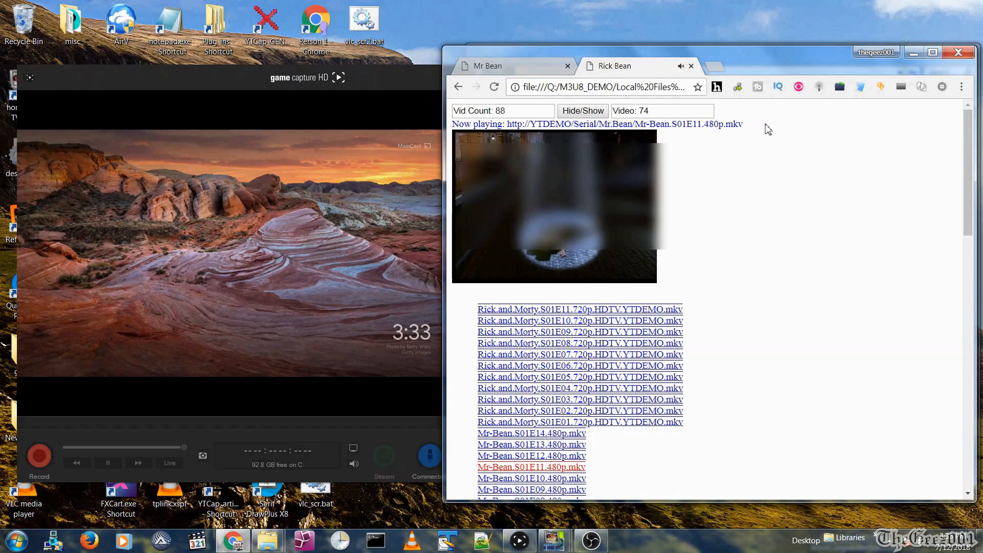
left_click(648, 410)
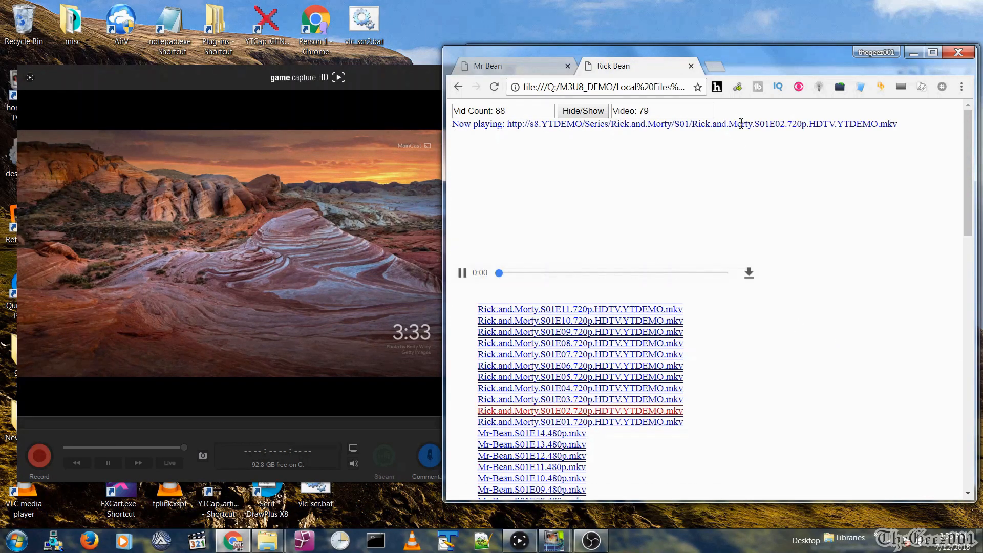
mouse_move(464, 274)
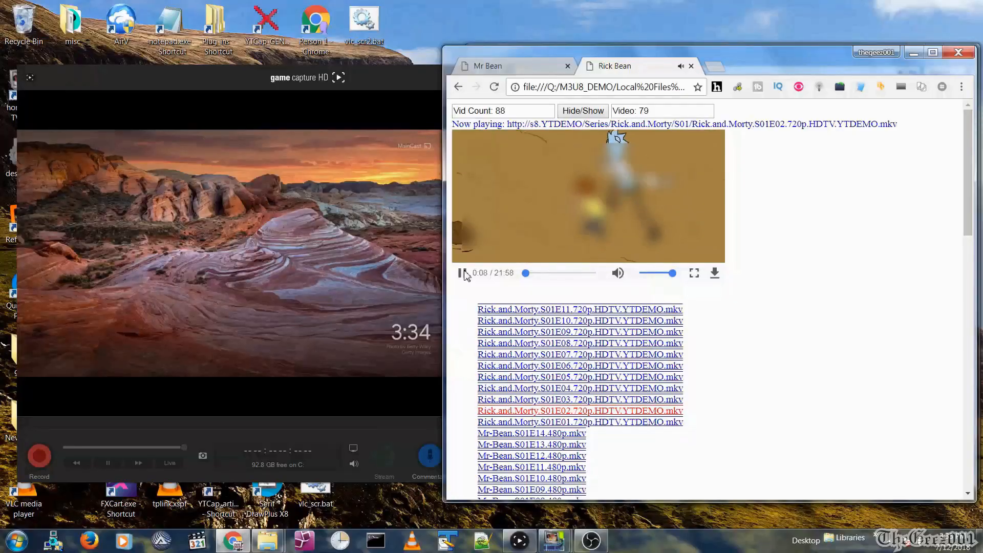
left_click(464, 275)
right_click(788, 328)
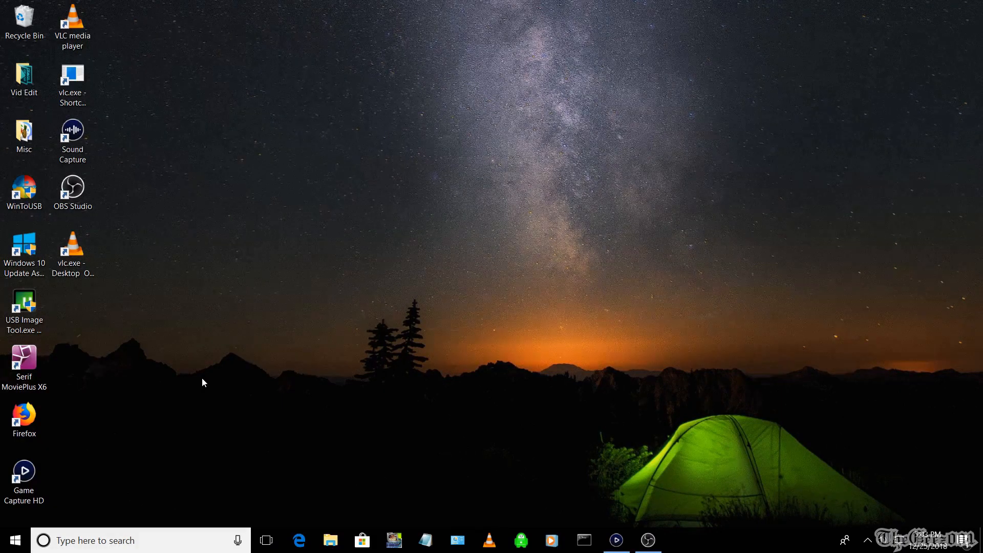
Inspect the properties of the VLC media player shortcut and of the "vlc.exe - Desktop Only Shortcut" on the desktop.
right_click(73, 40)
left_click(108, 271)
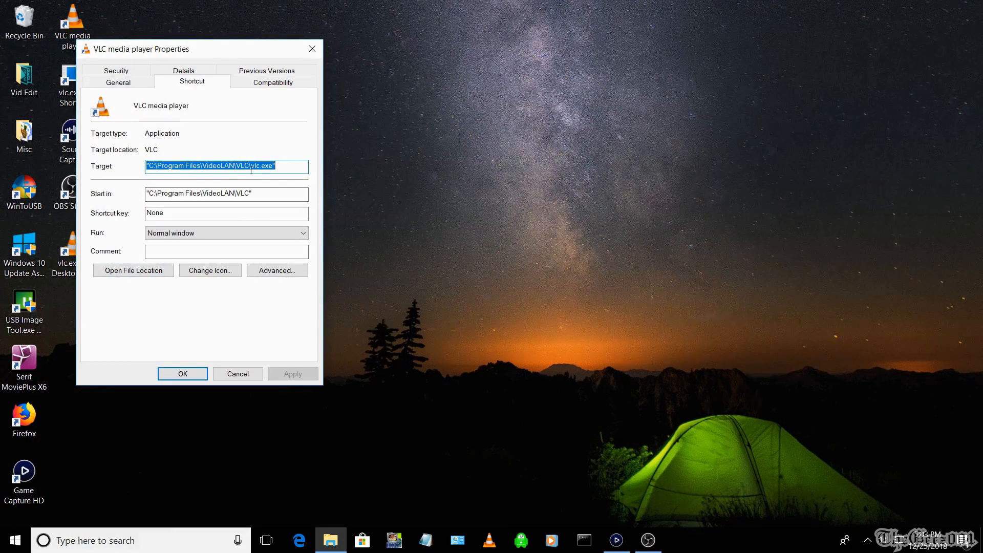
left_click(237, 374)
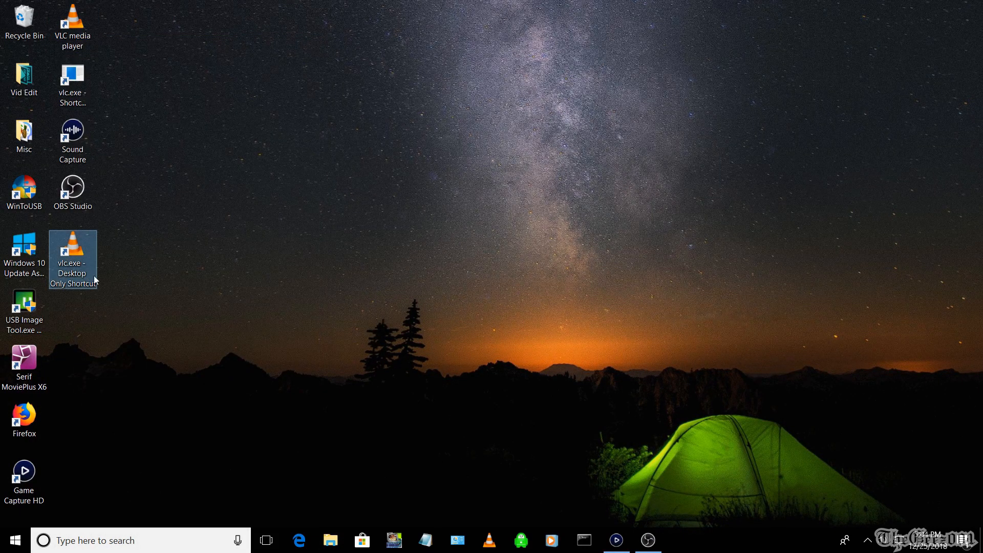
right_click(59, 286)
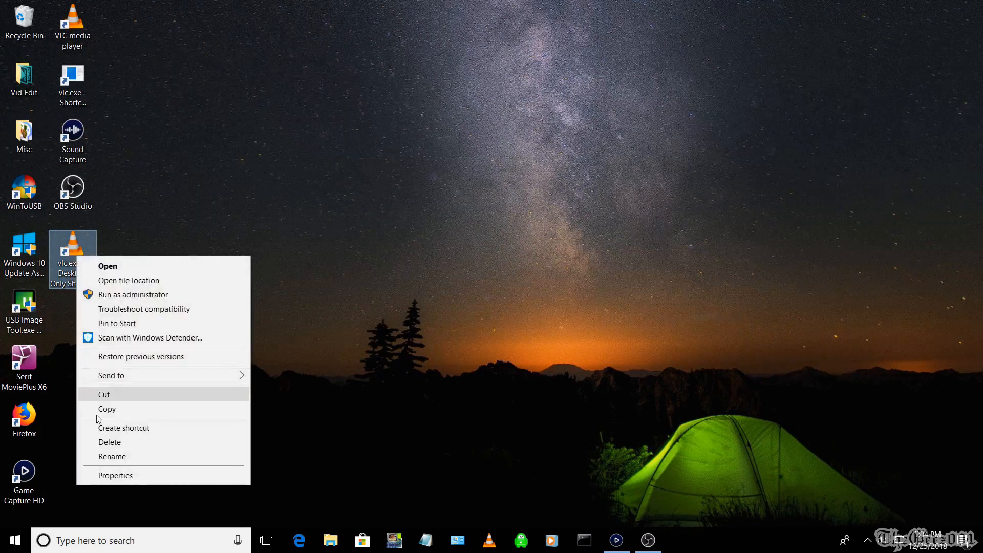
left_click(108, 474)
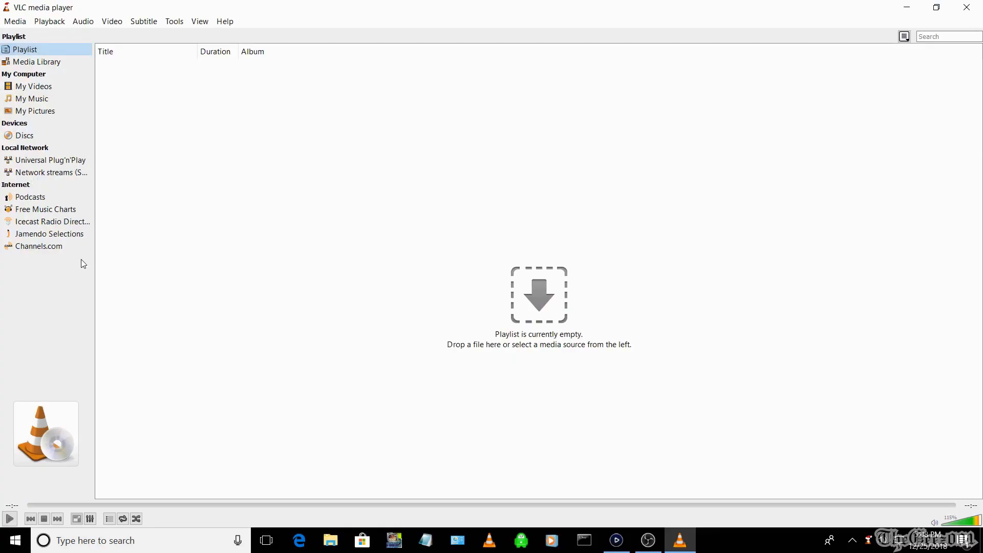
Check the installed VLC version in the About window and close it.
left_click(233, 25)
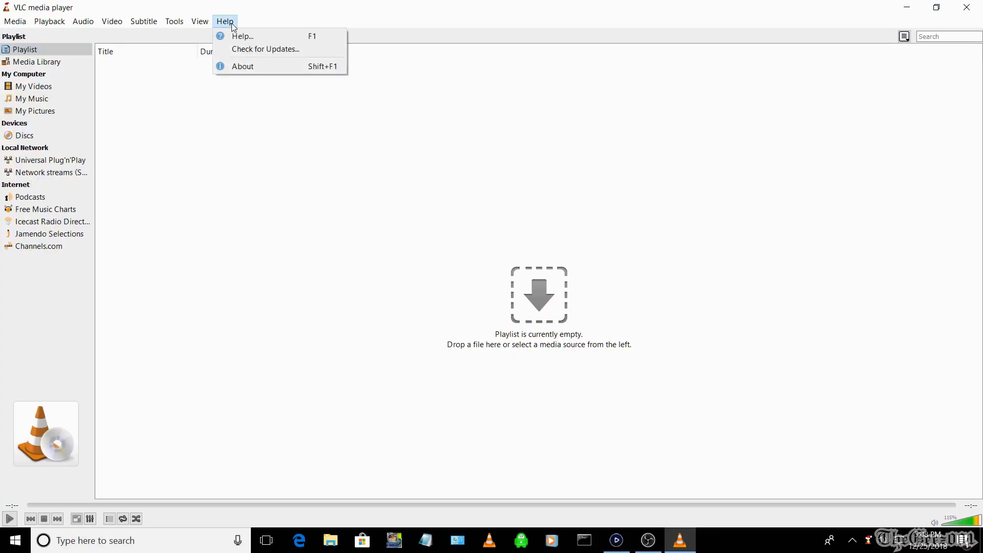
left_click(243, 67)
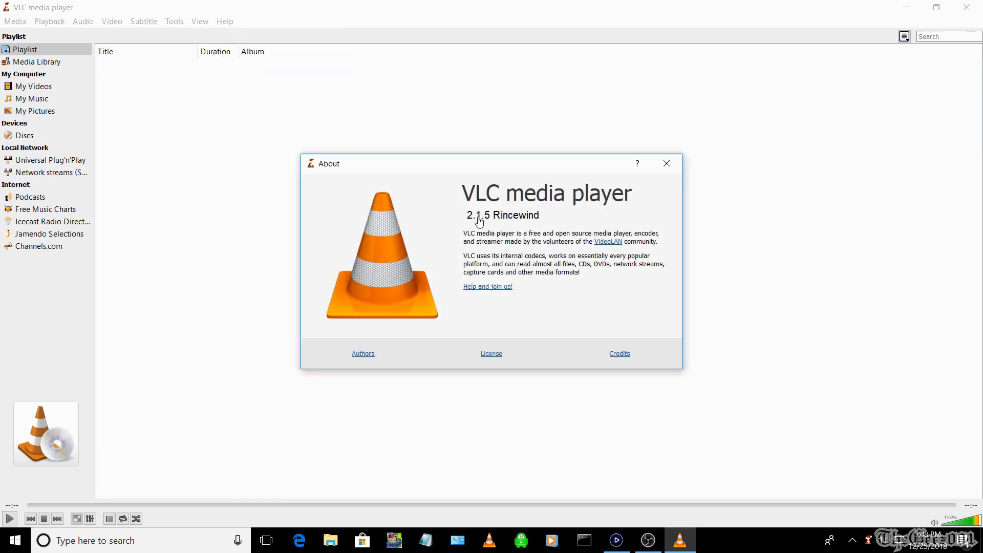
left_click(666, 164)
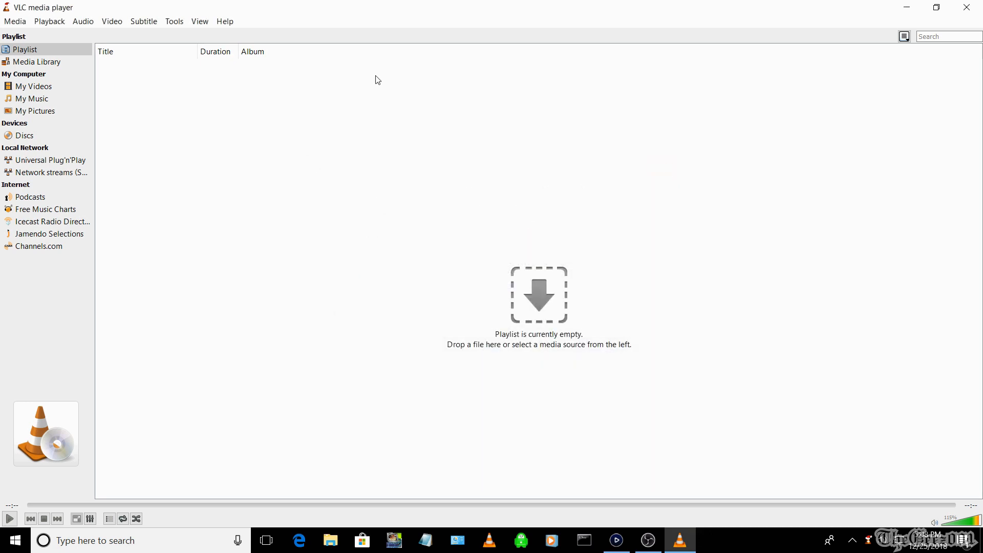
Start a capture-device stream with screen-capture-recorder as video device and Stereo Mix (Realtek High Definition Audio) as audio device.
left_click(14, 23)
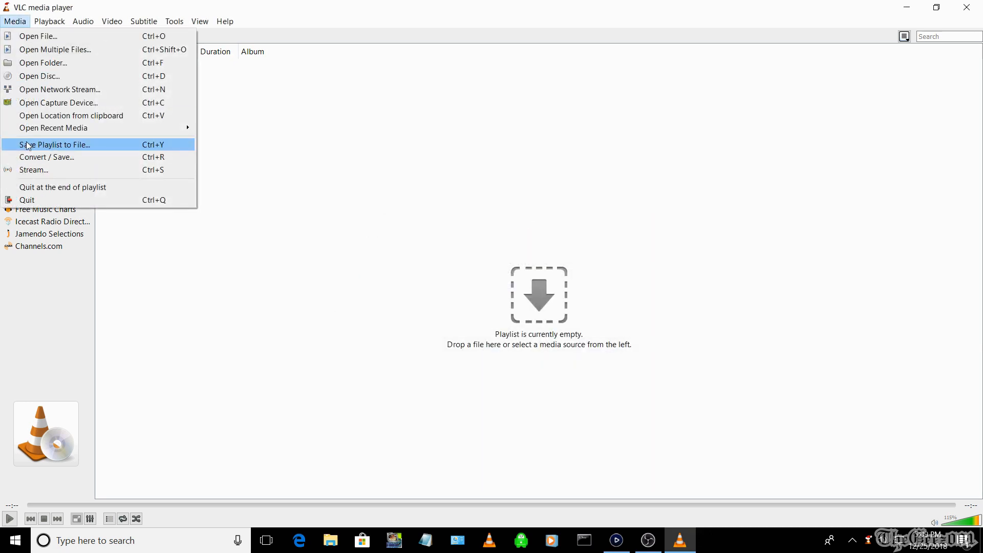
left_click(27, 172)
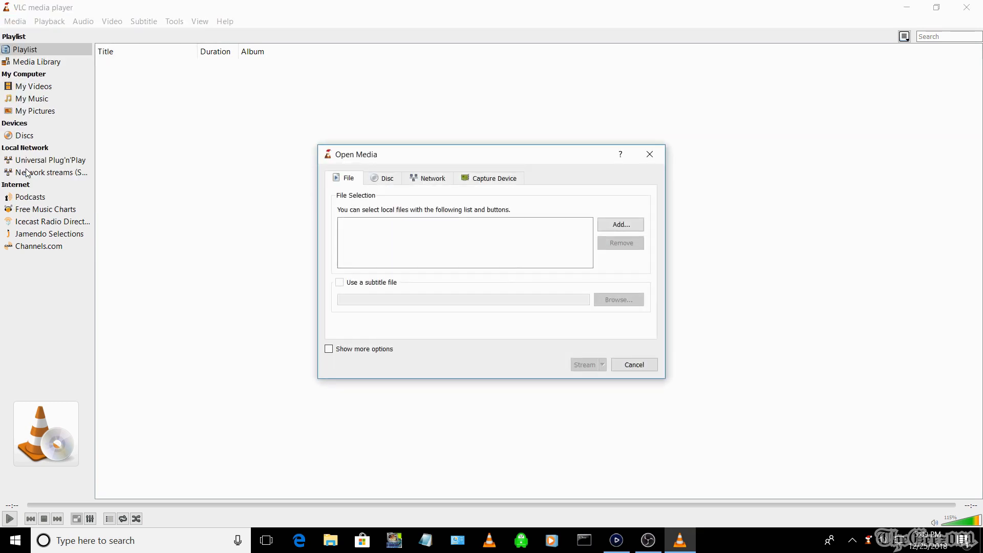
left_click(497, 180)
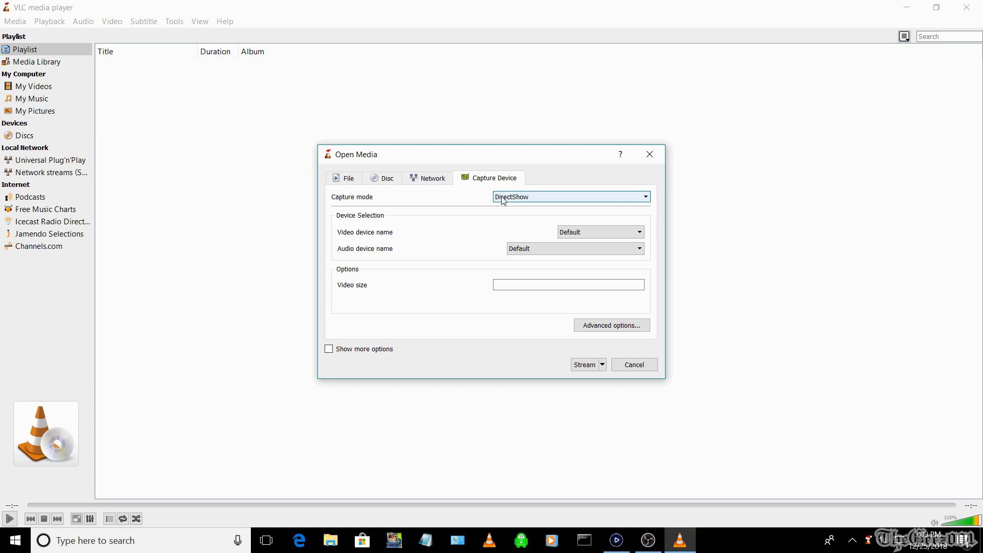
left_click(581, 233)
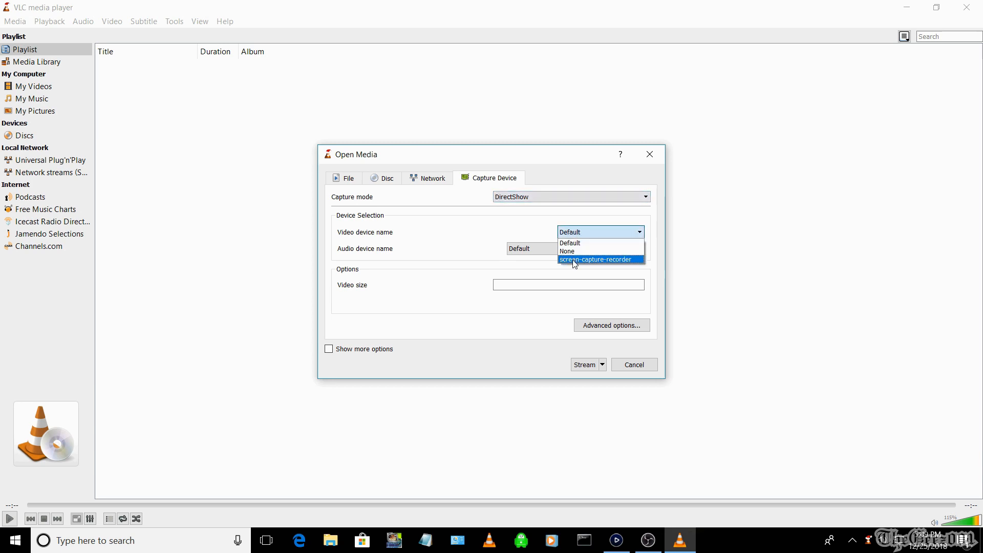
left_click(575, 261)
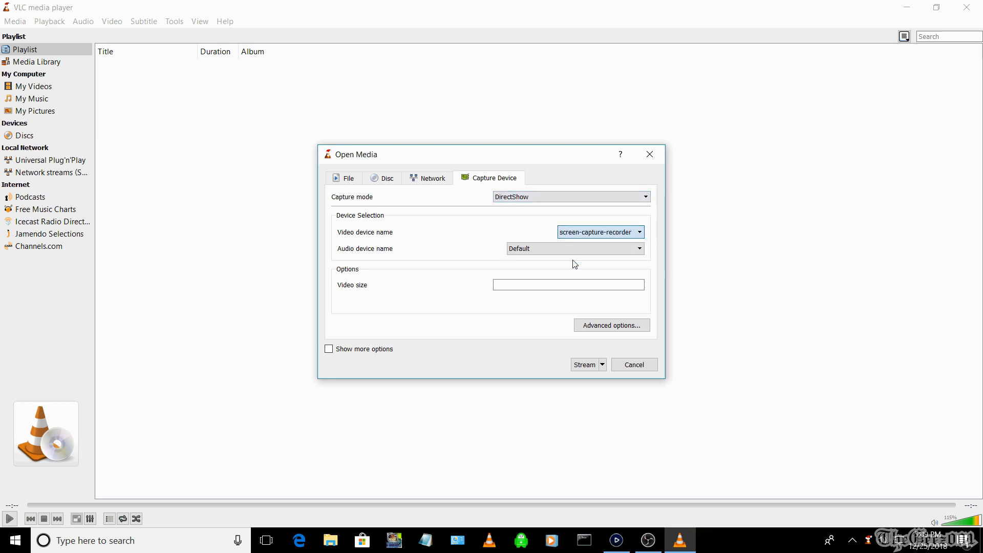
left_click(546, 251)
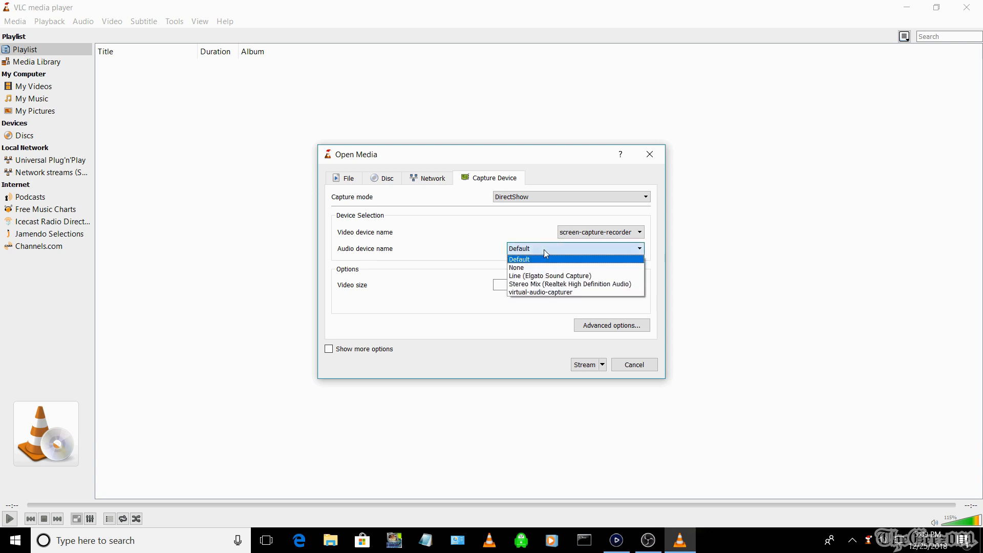
left_click(537, 284)
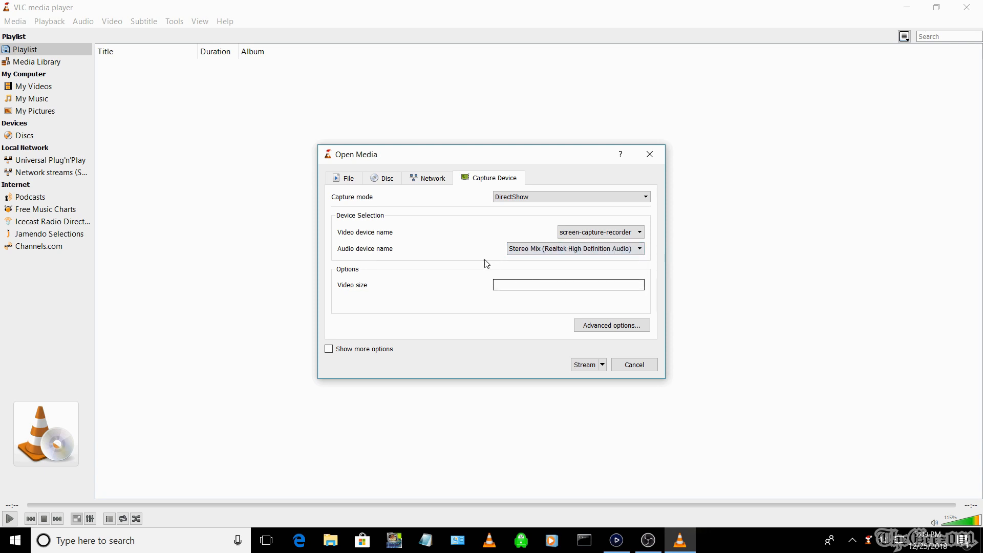
left_click(580, 362)
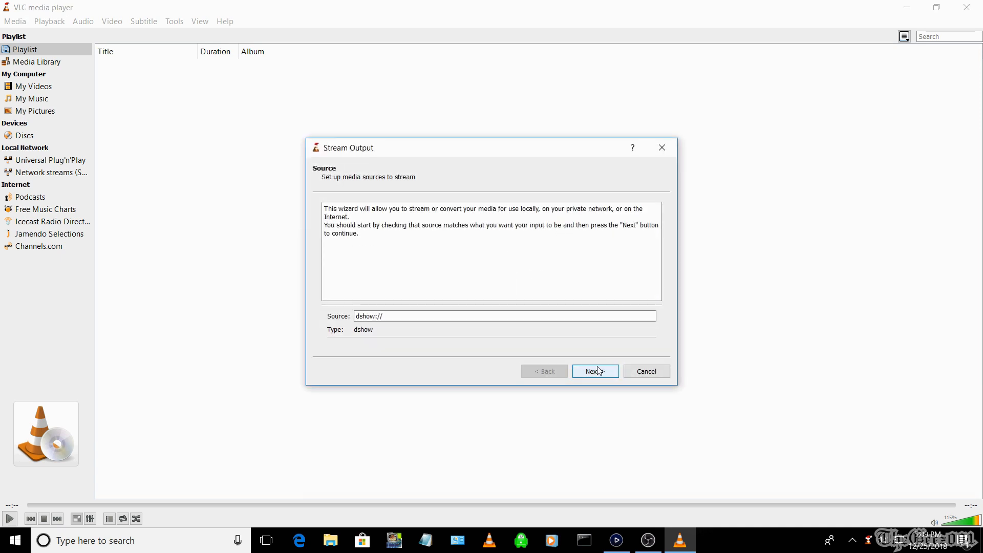
Add an HTTP destination on port 8080 with the path /TheGeez001 to the stream output.
left_click(595, 370)
left_click(567, 316)
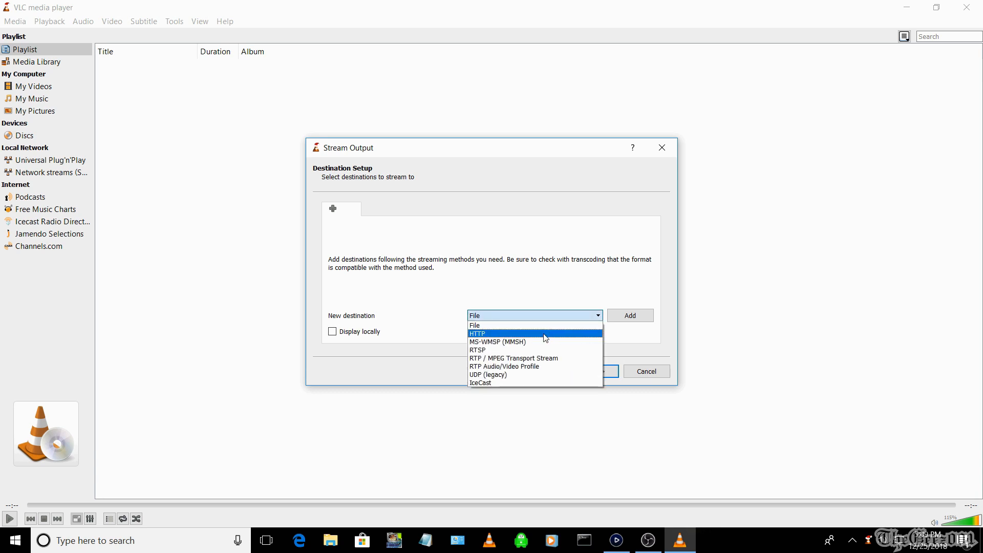
left_click(546, 333)
left_click(630, 315)
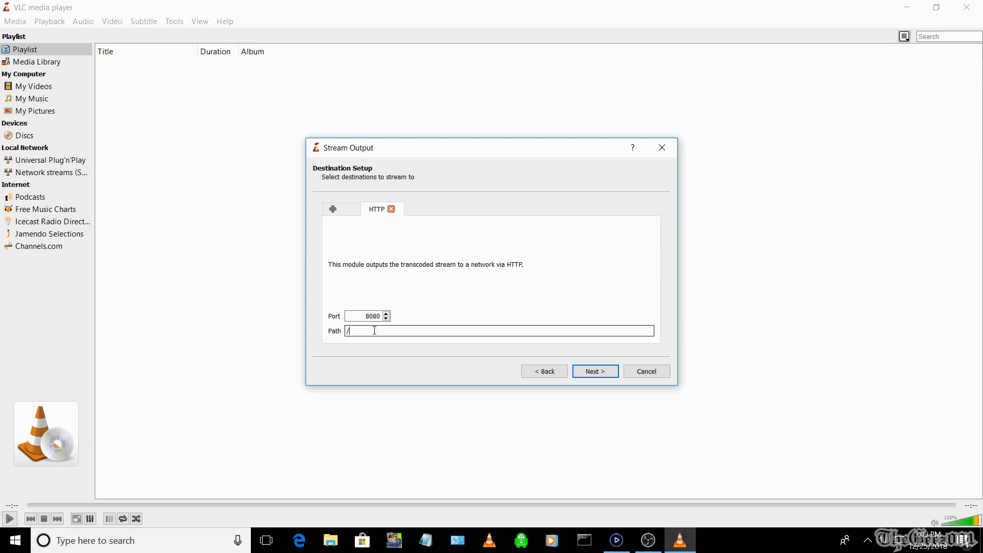
type("TheGeez001")
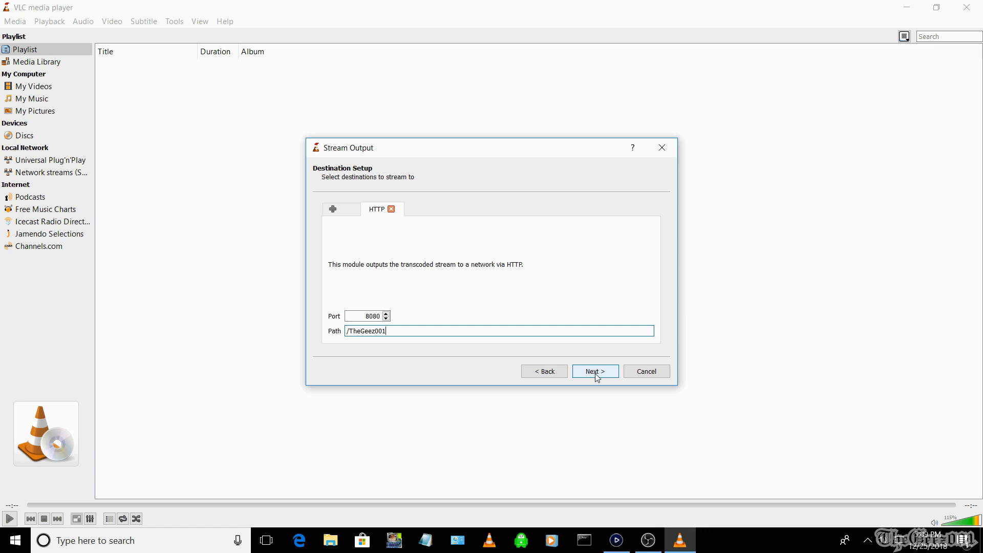
left_click(596, 373)
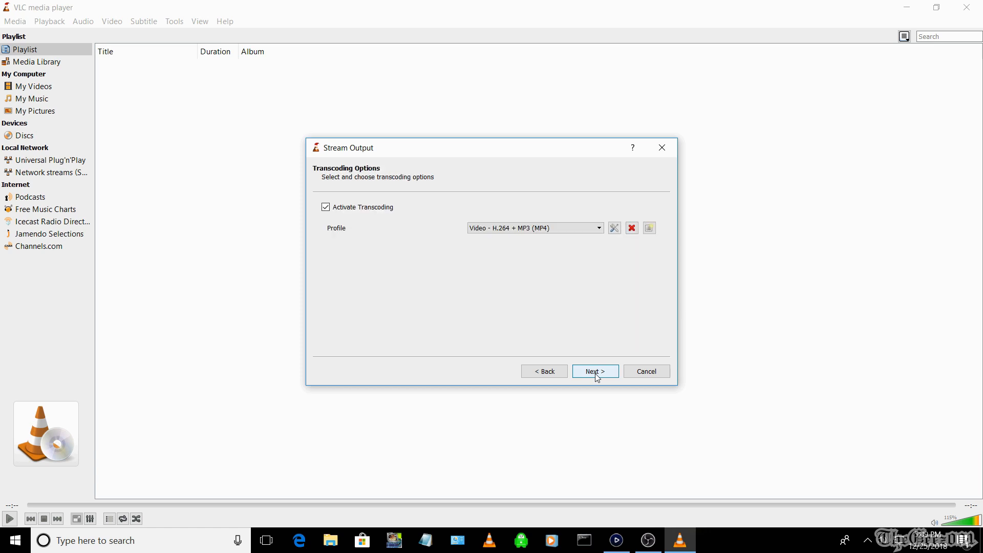
Choose the Video - H.264 + MP3 (TS) transcoding profile and continue to the additional streaming options.
left_click(521, 231)
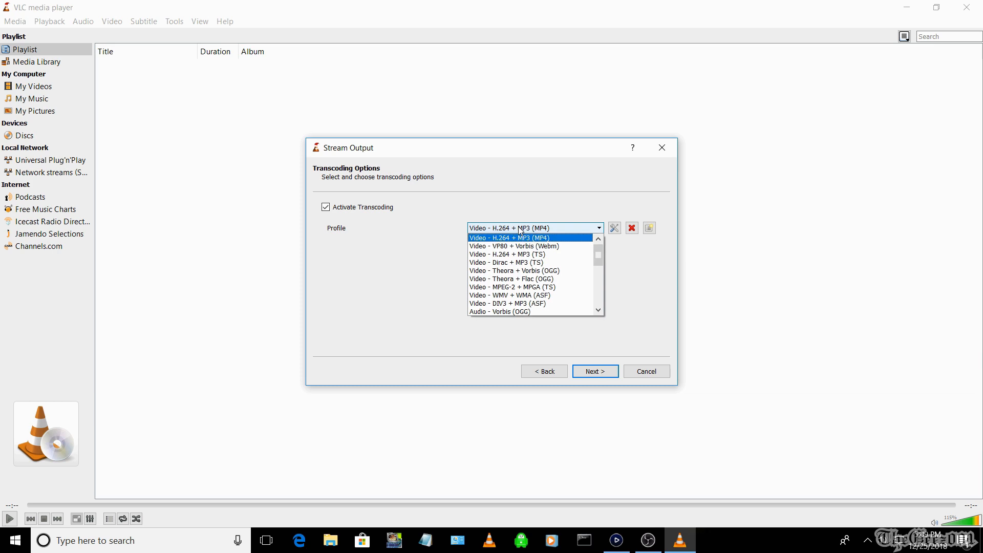
left_click(510, 255)
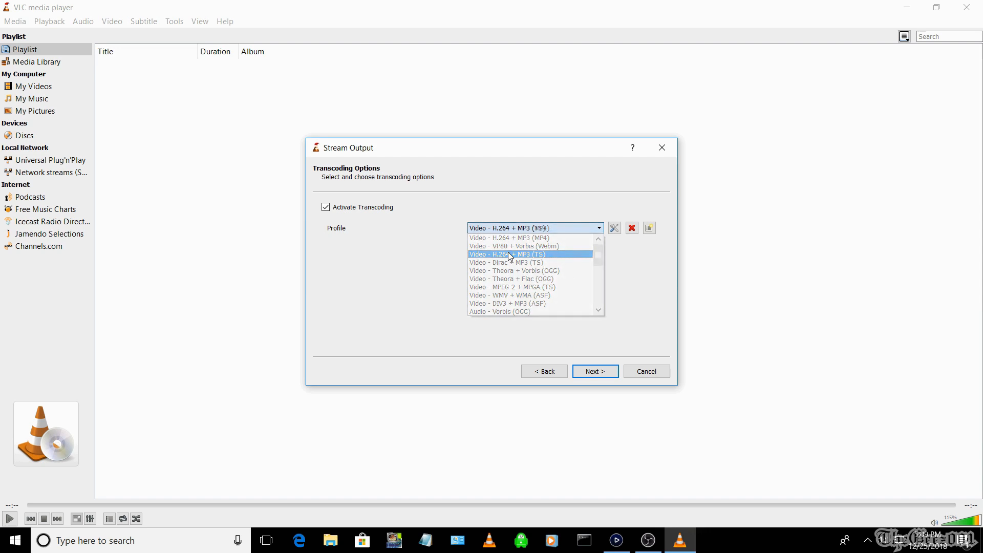
left_click(590, 378)
left_click(590, 377)
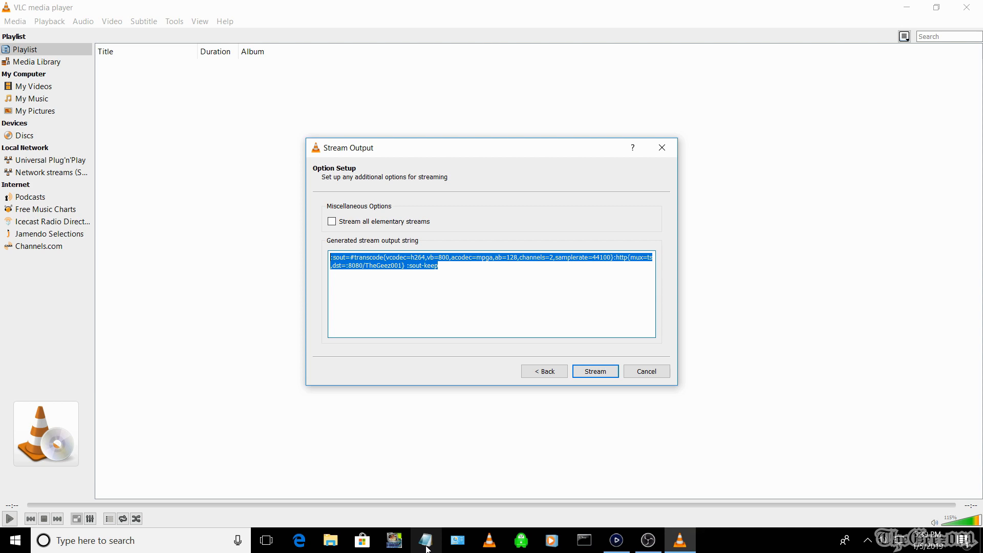
Switch to Notepad and put the generated stream output string into a blank document.
left_click(427, 546)
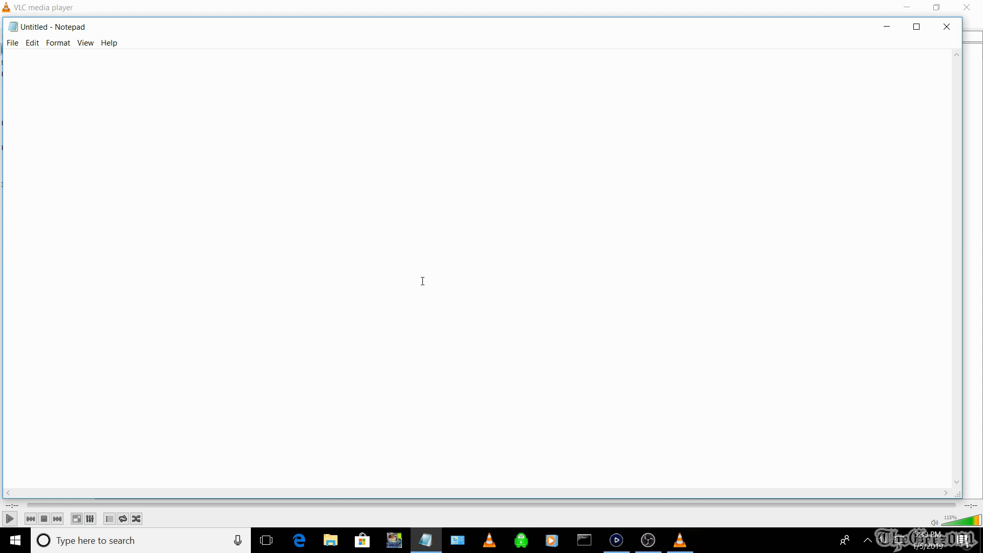
type(":sout=#transcode{vcodec=h264,vb=800,acodec=mpga,ab=128,channels=2,samplerate=44100}:http{mux=ts,dst=:8080/TheGeez001} :sout-keep")
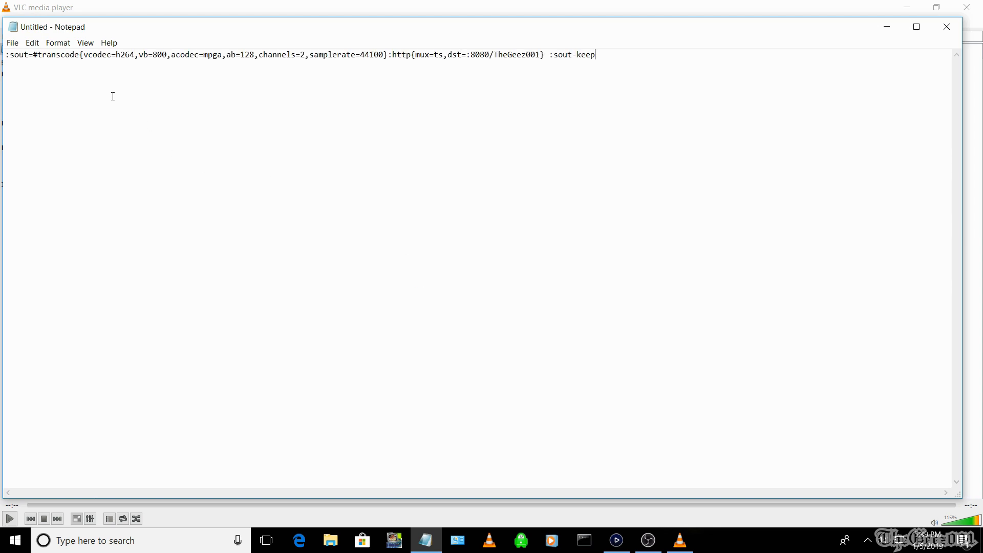
Return to VLC and start streaming from screen-capture-recorder and Stereo Mix (Realtek High Definition Audio).
left_click(12, 42)
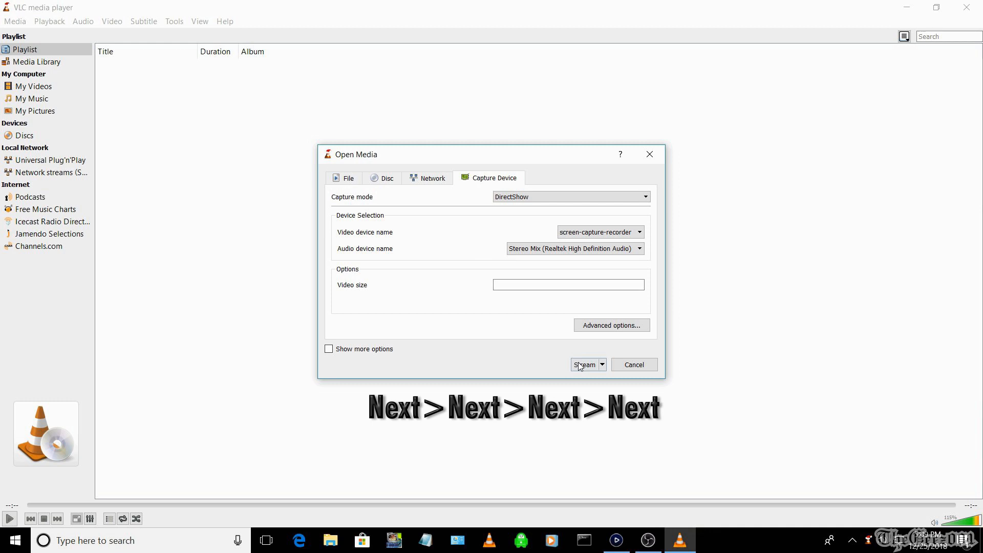
left_click(581, 365)
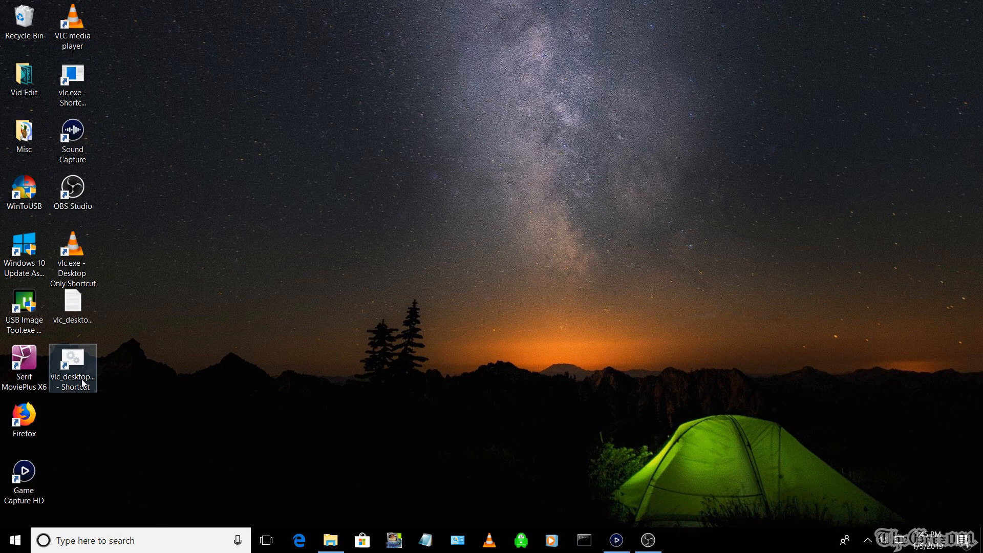
Run the vlc_desktop_Stream.bat shortcut from the desktop and minimize the VLC and console windows.
left_click(74, 366)
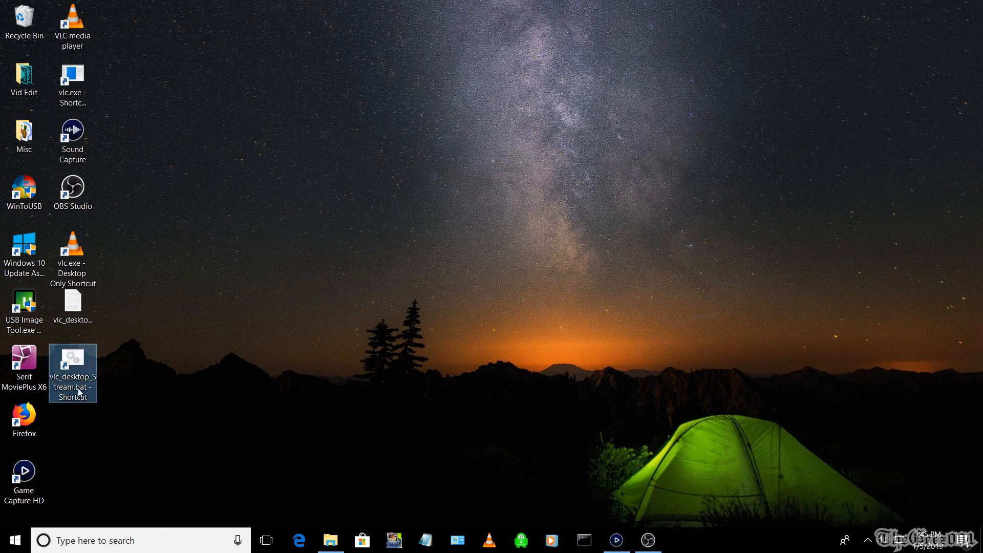
double_click(74, 364)
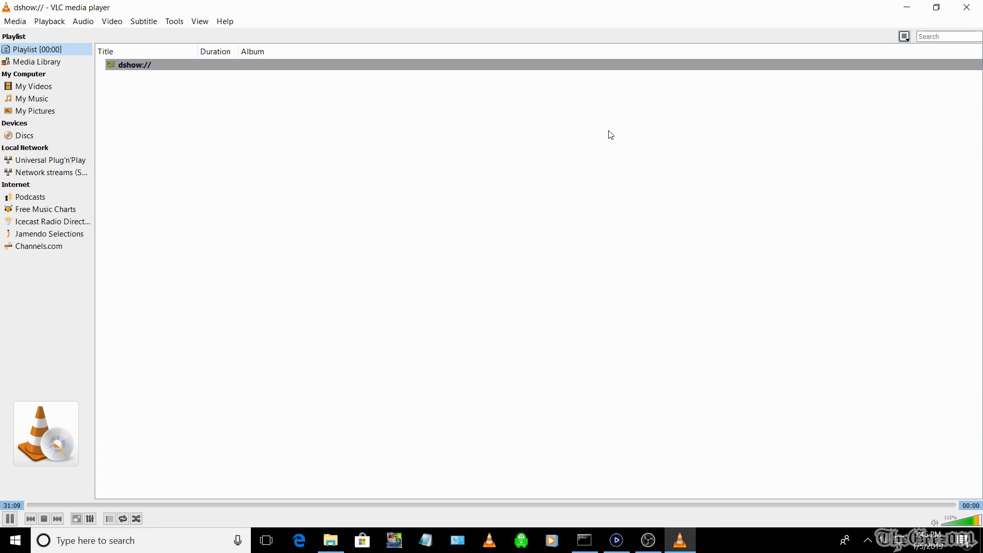
left_click(907, 7)
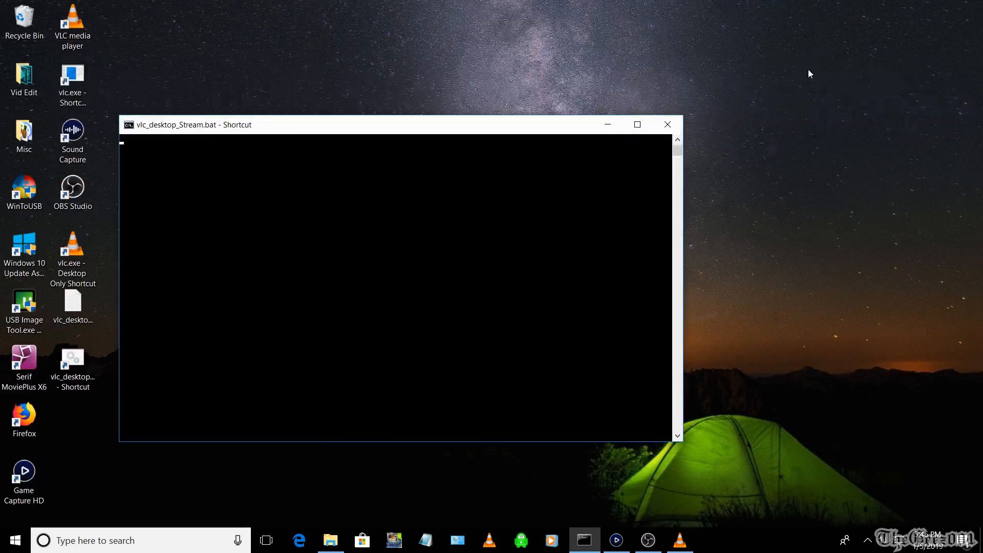
left_click(608, 124)
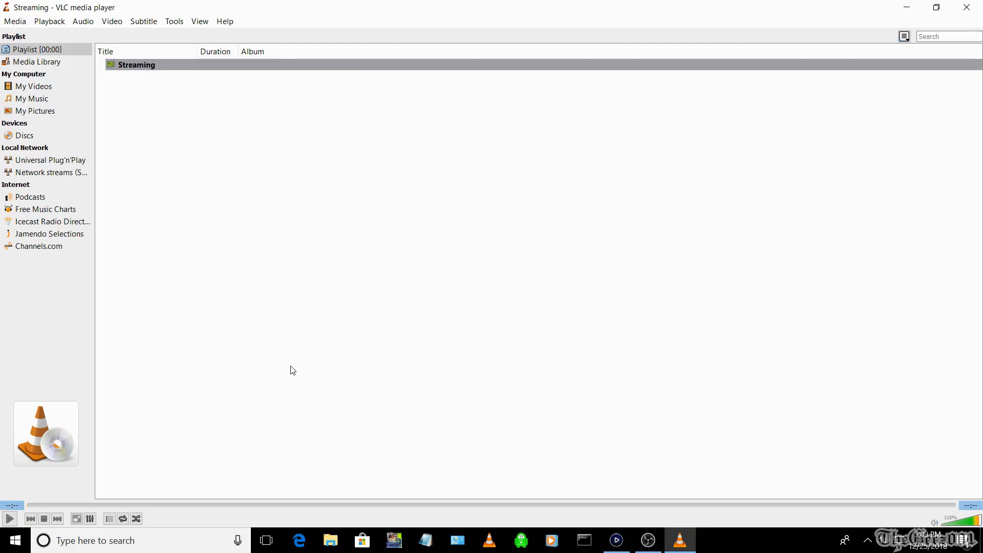
Start playback of the Streaming playlist item in VLC and minimize the player.
left_click(9, 519)
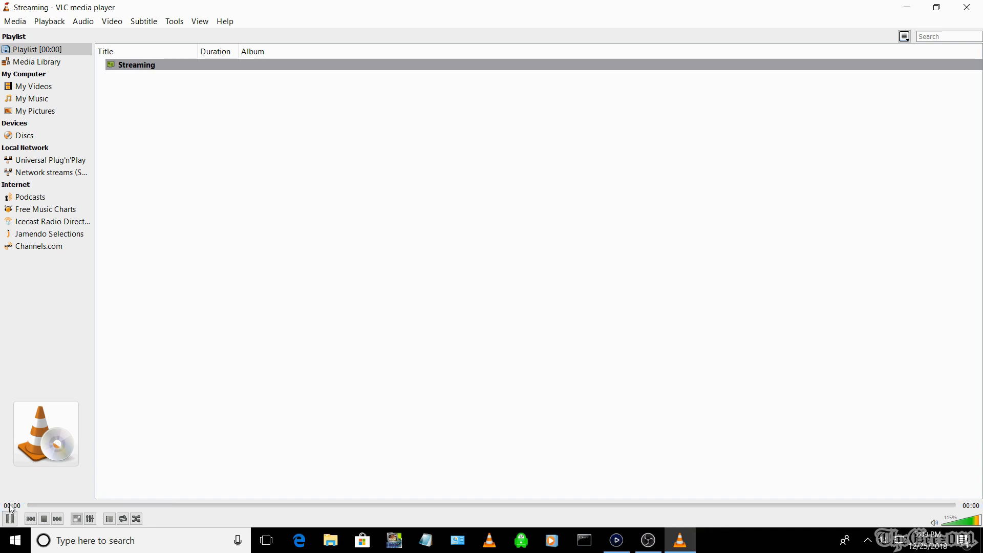
left_click(909, 8)
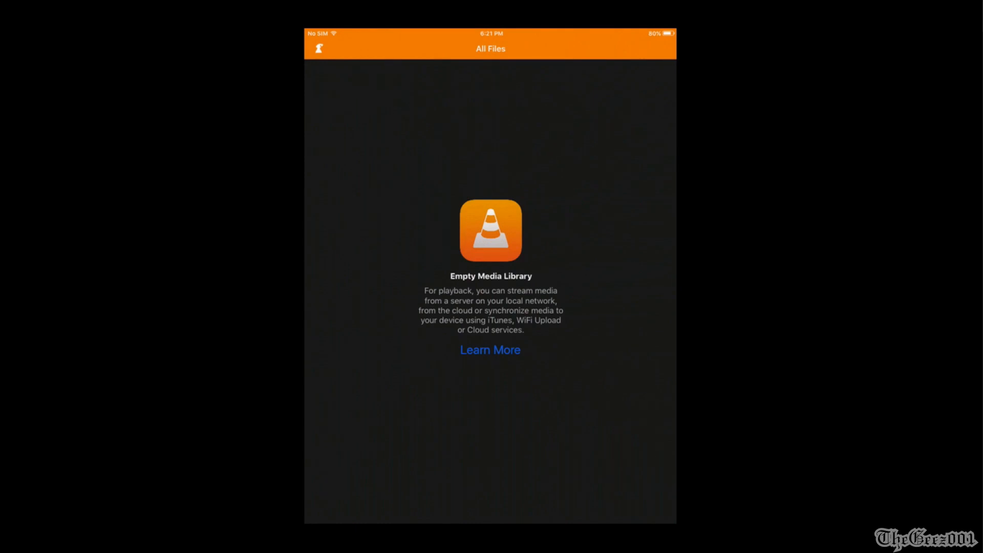
left_click(319, 48)
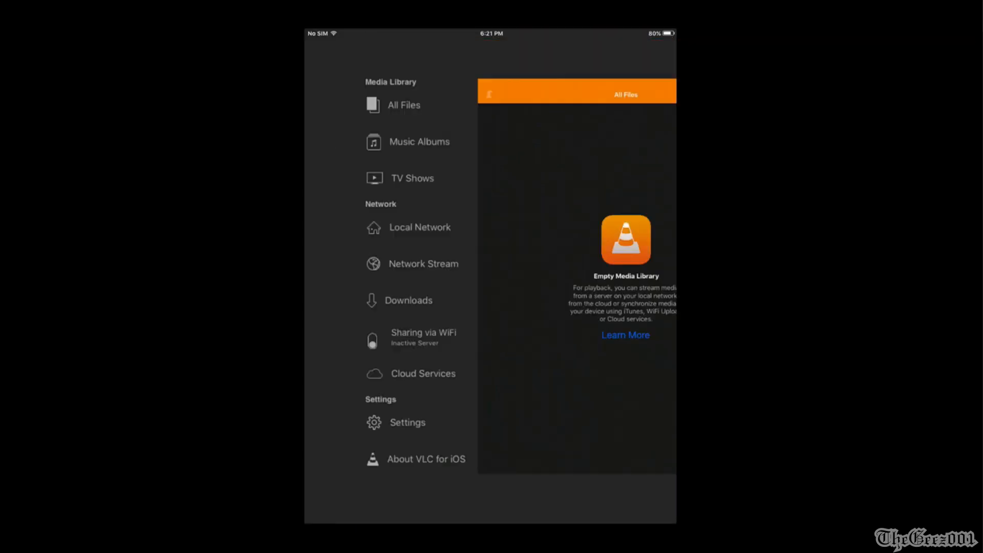
left_click(433, 265)
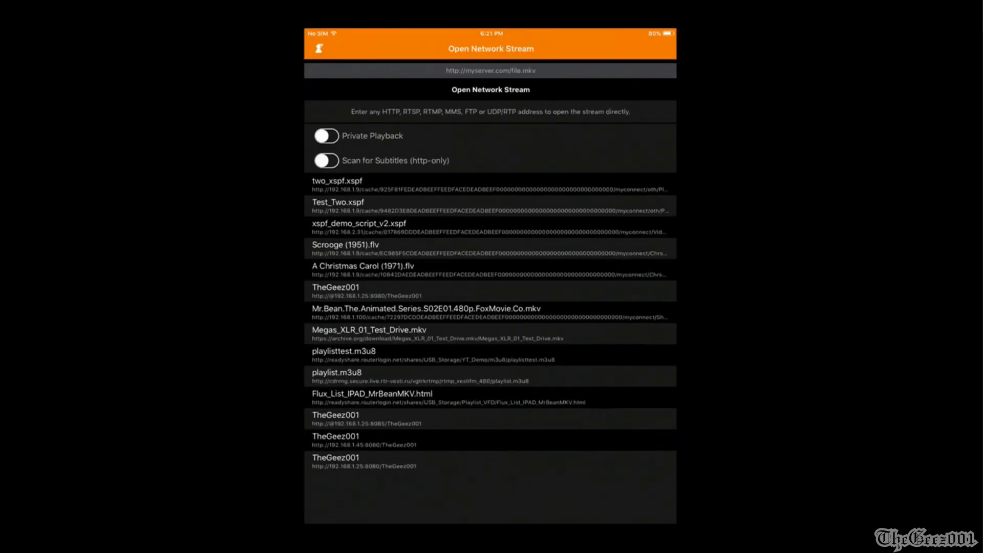
left_click(491, 71)
type("http")
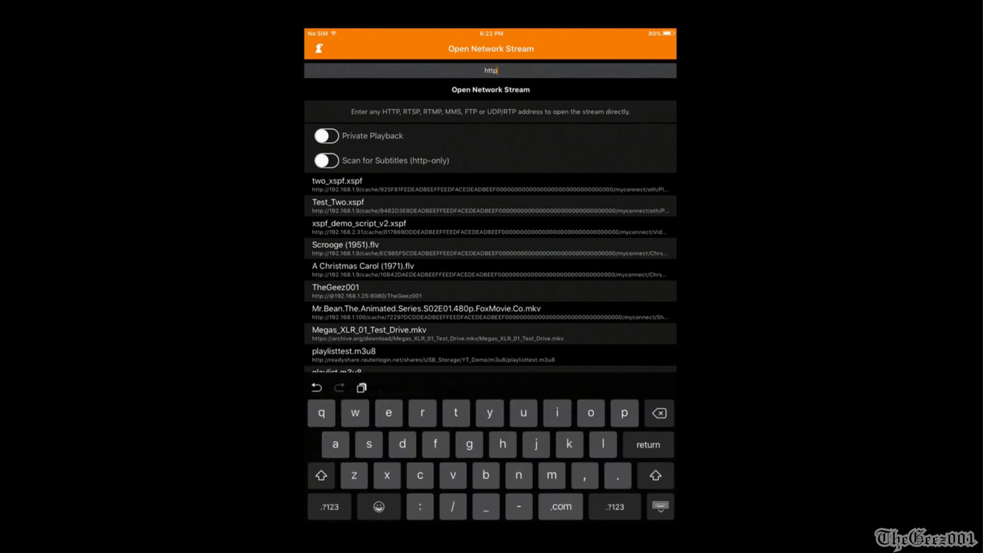
type("://1")
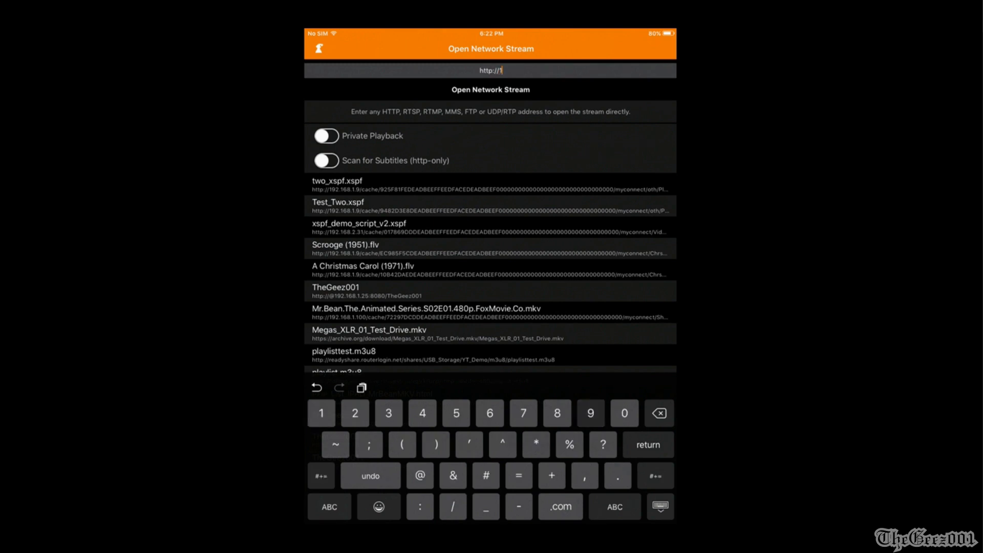
type("92")
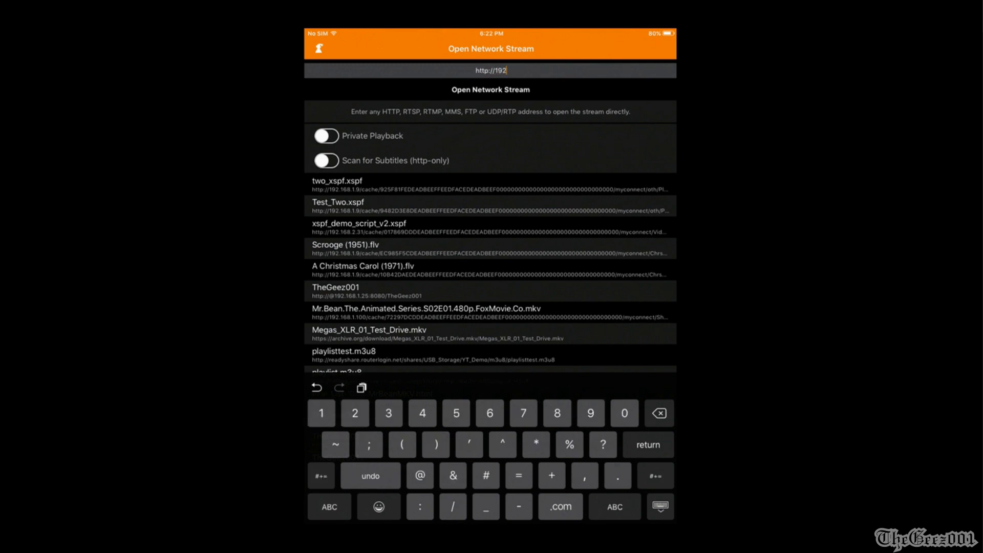
type(".168.1.25:80")
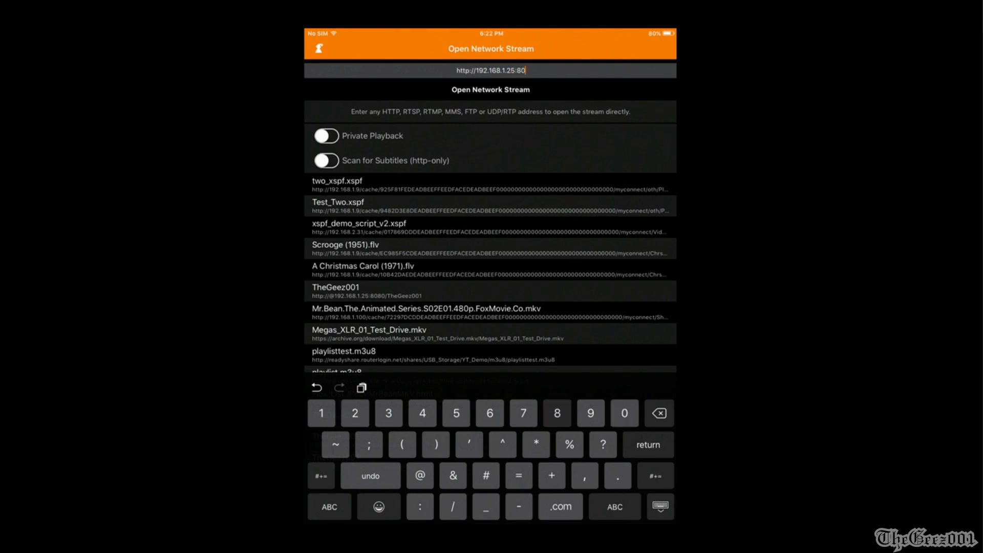
type("80/")
left_click(615, 507)
left_click(655, 476)
type("Th")
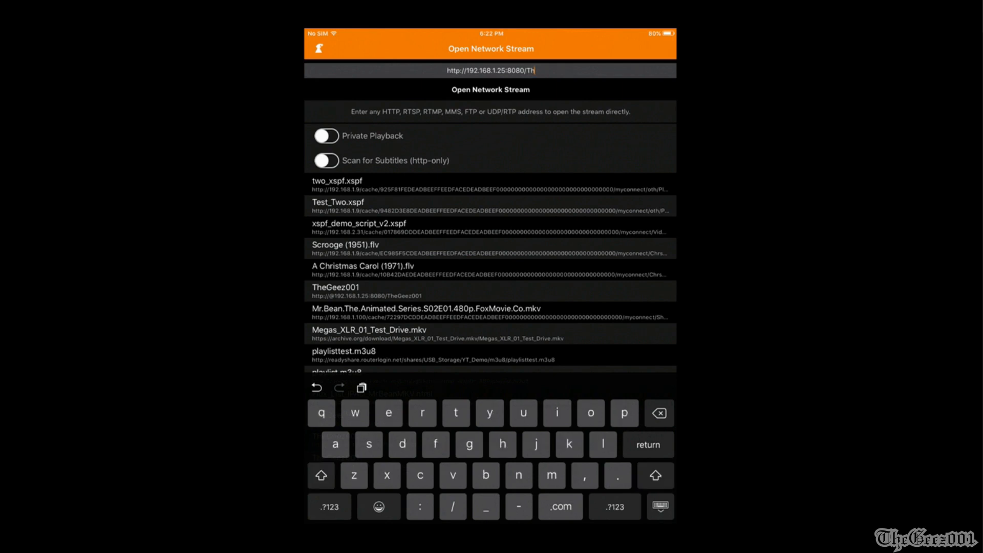
type("e")
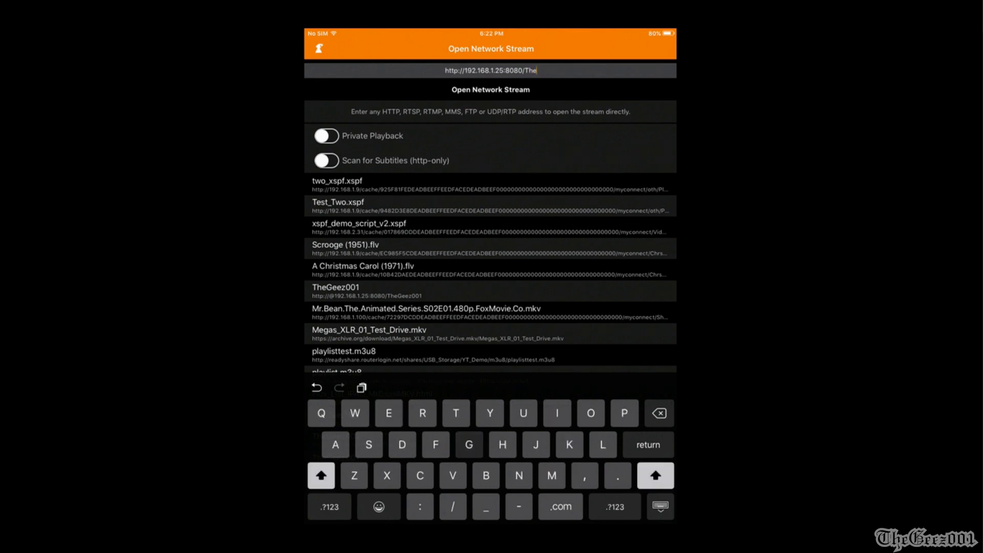
type("Geez")
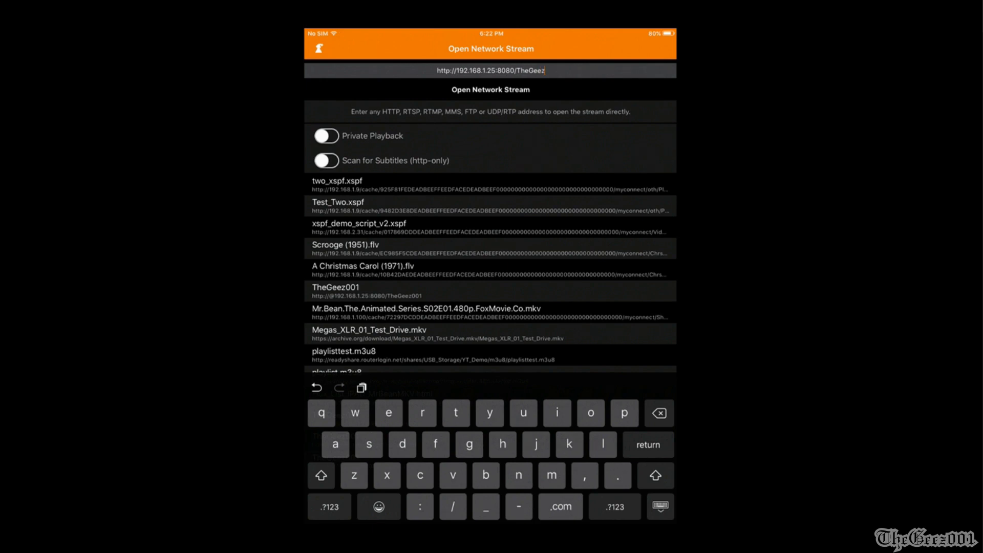
type("001")
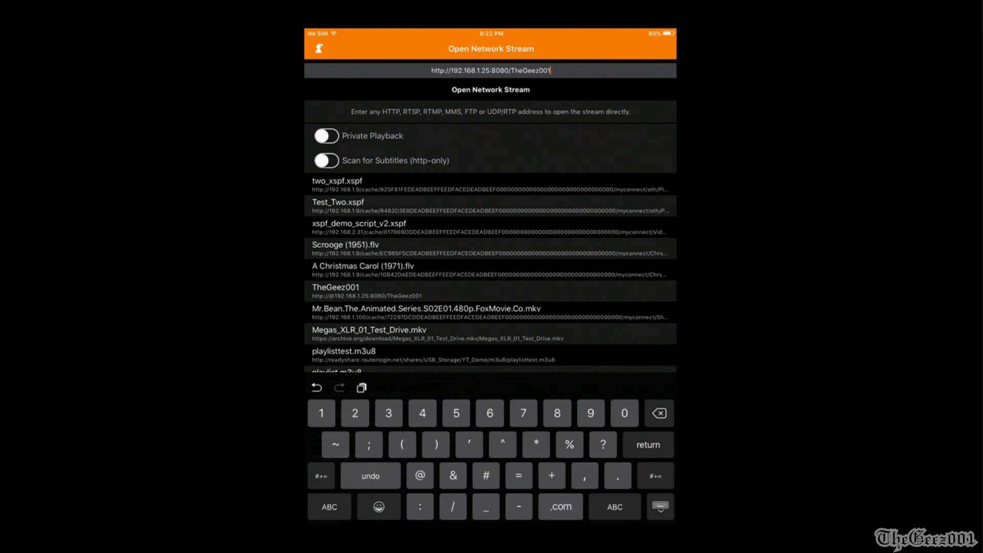
key("Return")
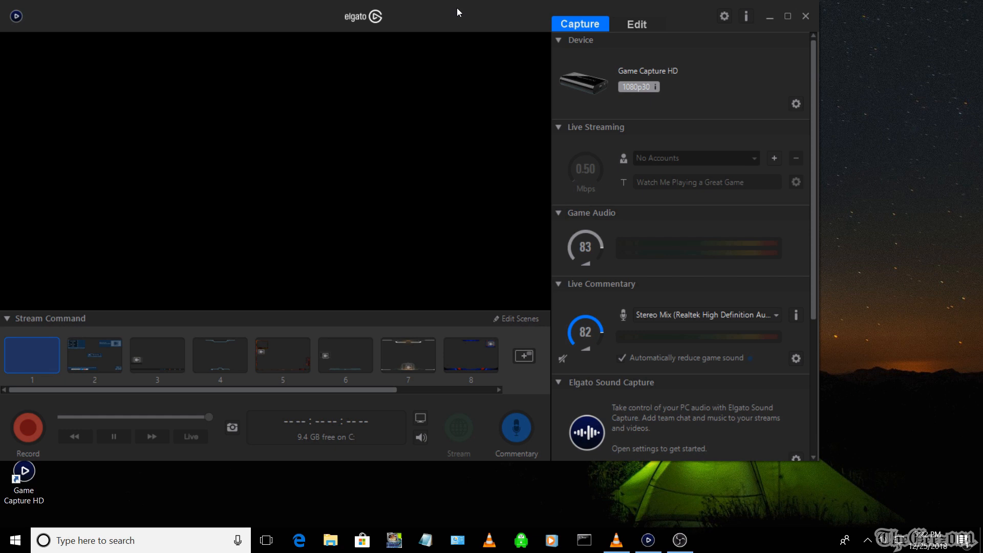
Reposition the Elgato Game Capture window on the desktop and maximize the Game Capture window with the Roku home screen.
left_click_drag(457, 8, 585, 45)
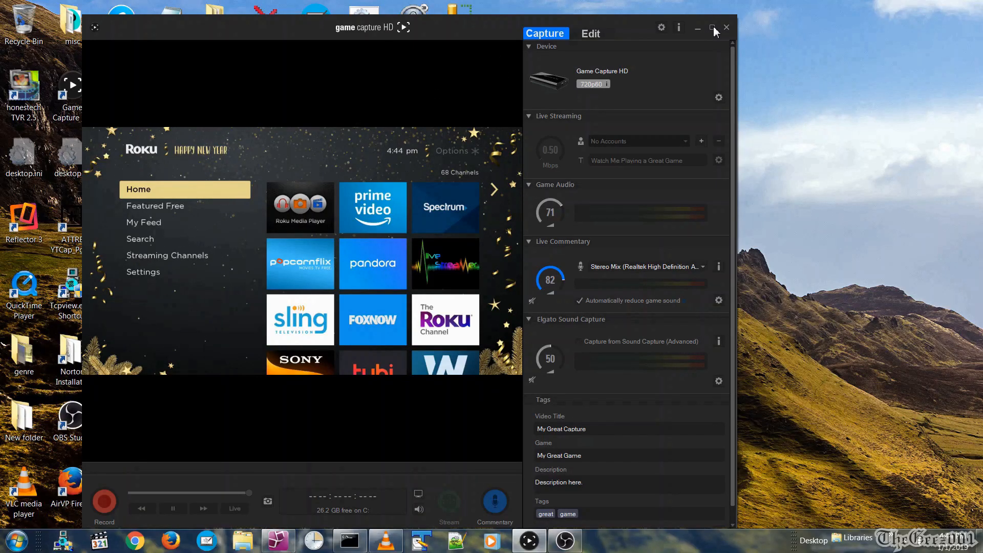
left_click(713, 28)
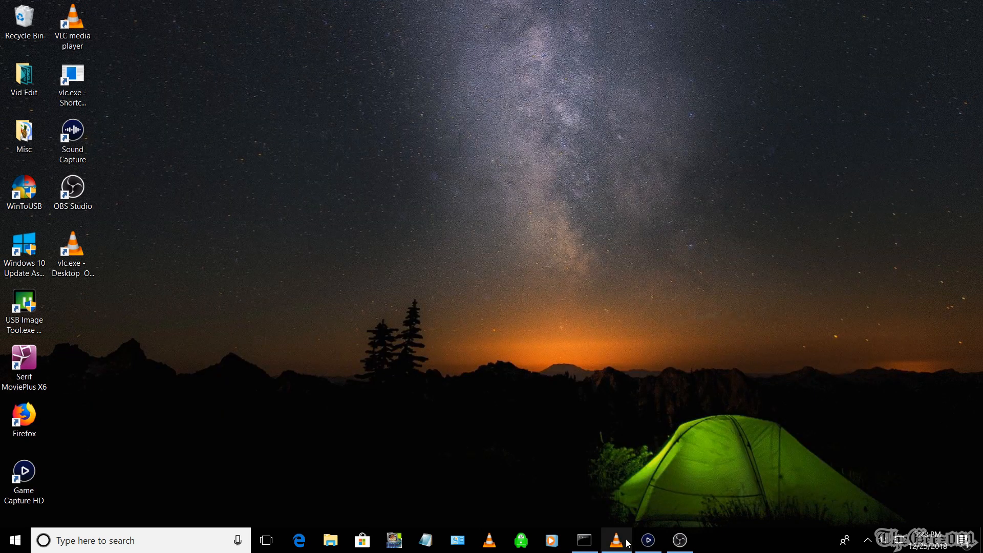
Bring the streaming VLC window back, view the player's version information, and close VLC.
mouse_move(628, 544)
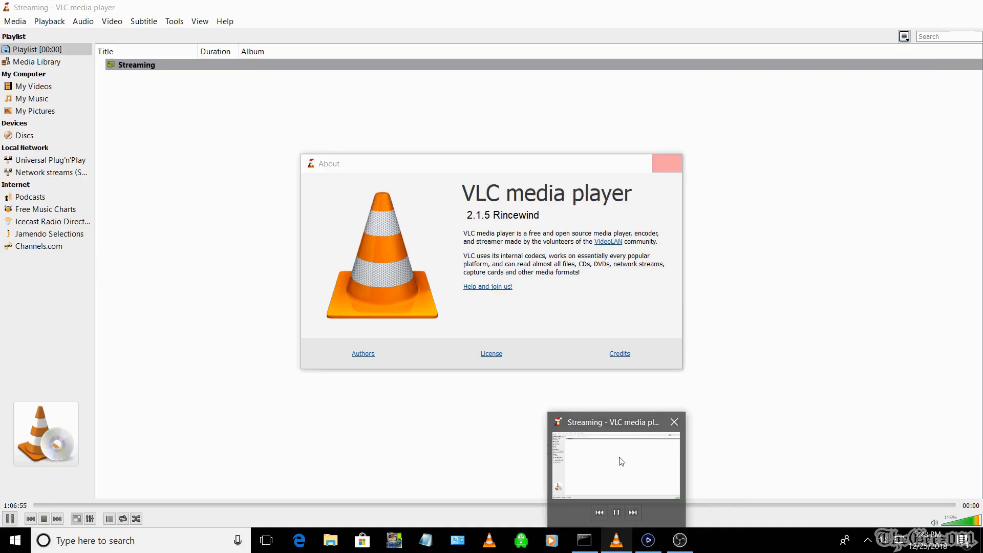
left_click(622, 462)
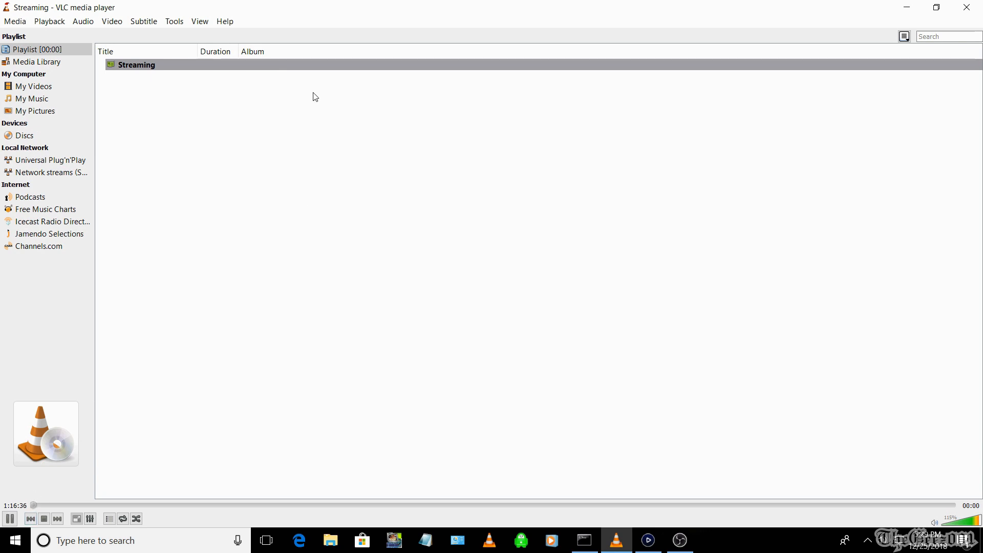
left_click(225, 23)
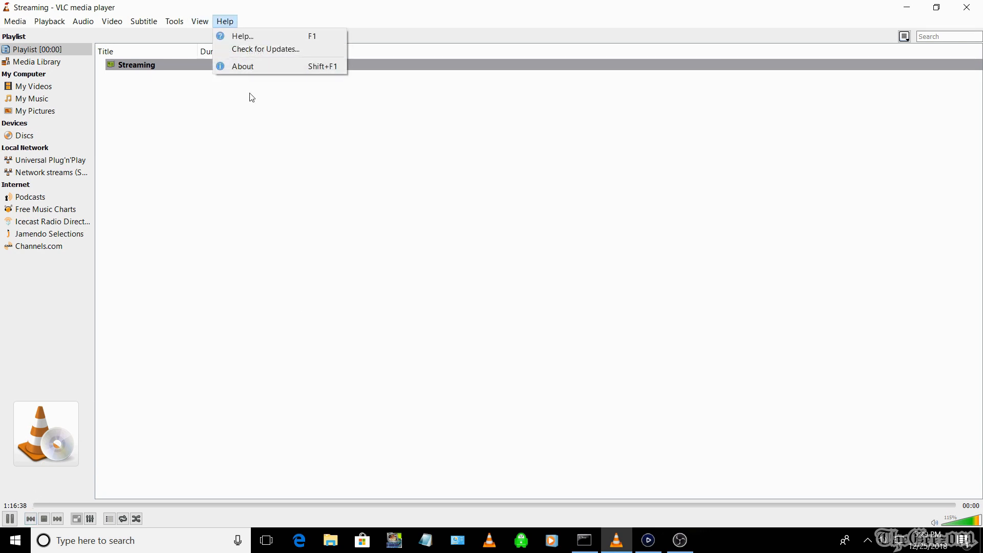
left_click(247, 67)
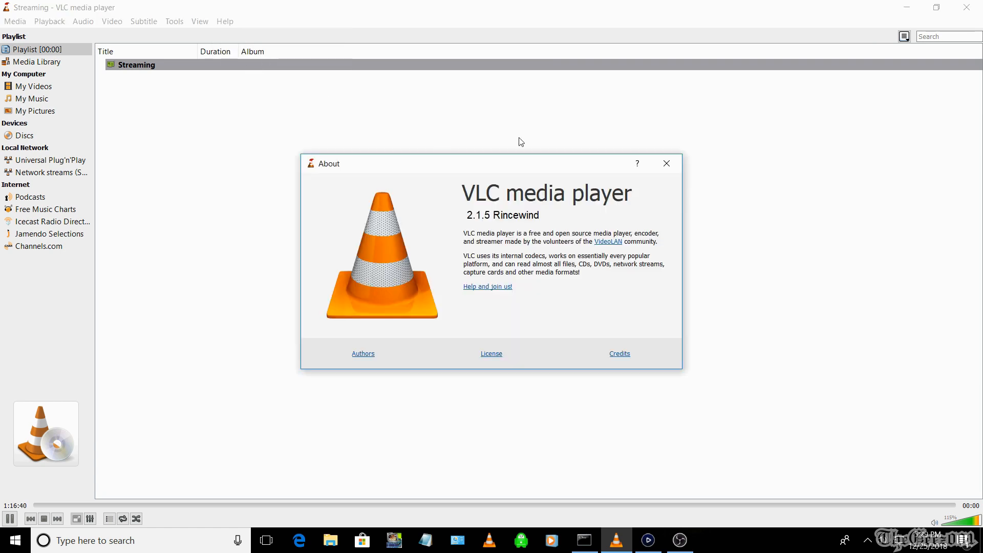
left_click(666, 164)
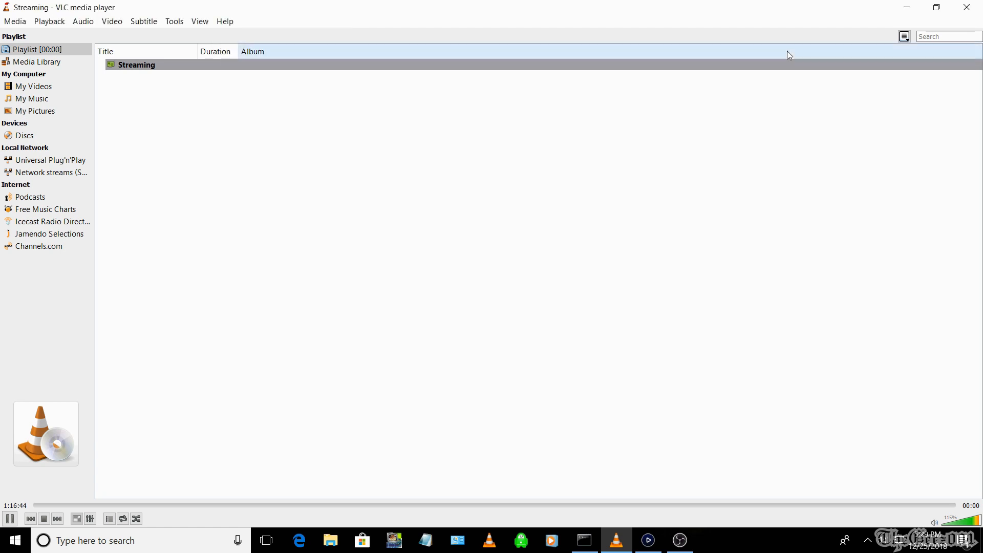
left_click(968, 9)
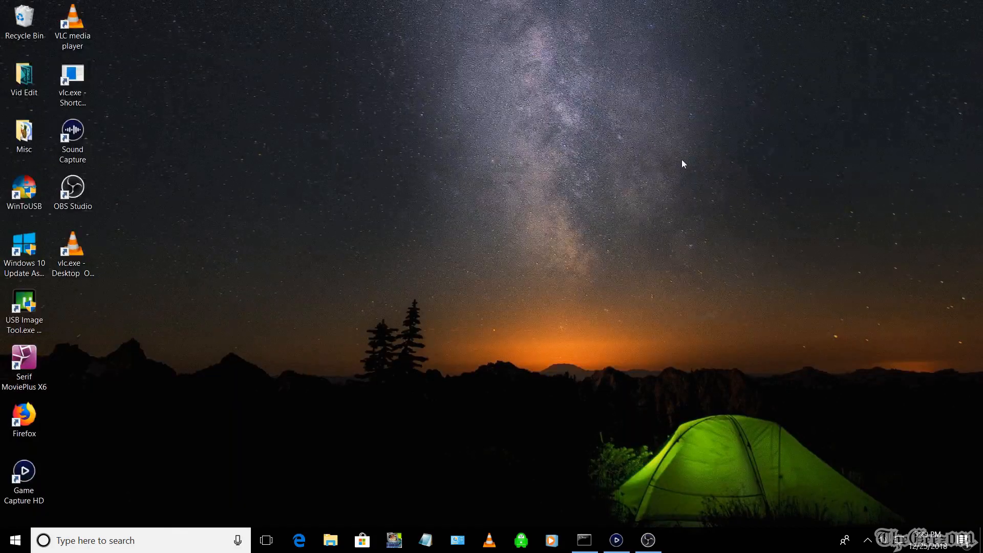